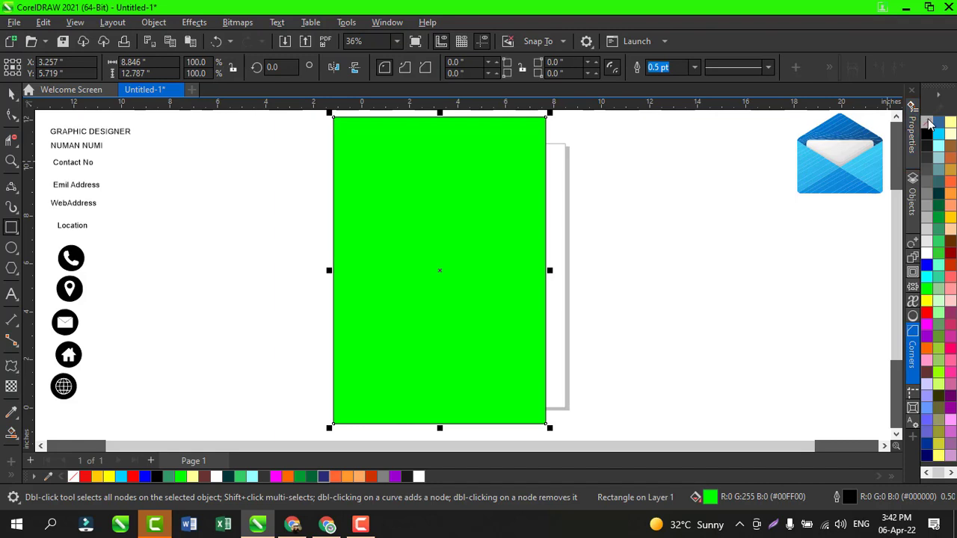
# Remove the fill from the tall rectangle and make a copy shortened upward to about 3.24 in high along its upper edge.
pyautogui.click(926, 123)
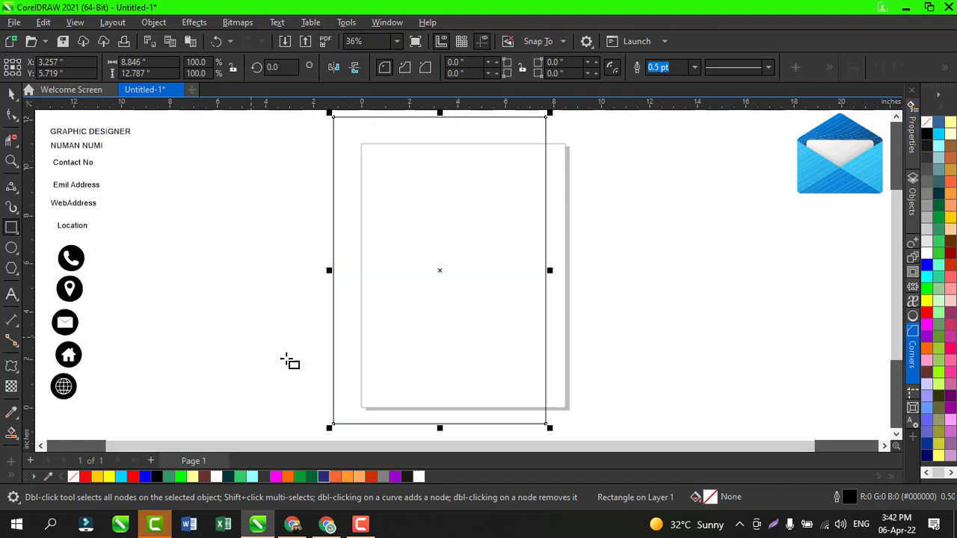
pyautogui.click(333, 389)
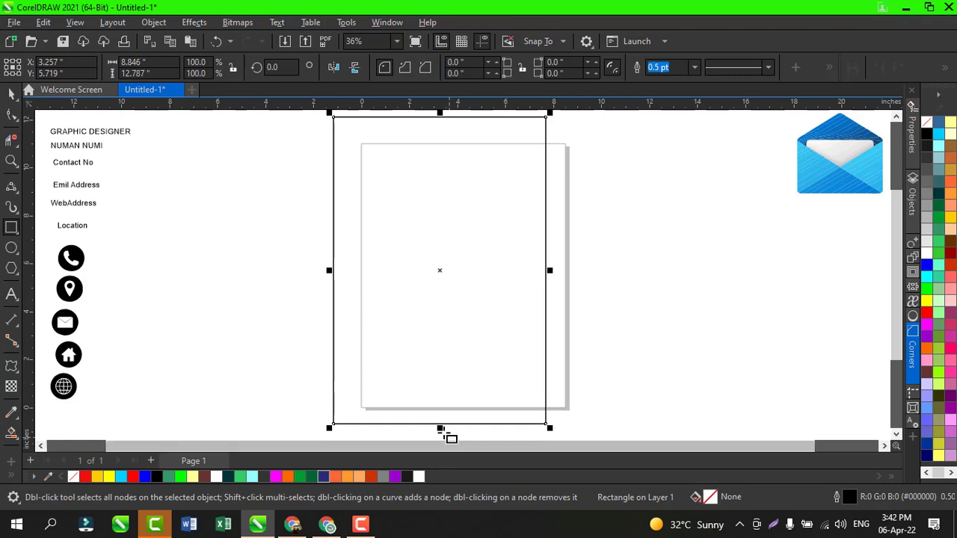
pyautogui.moveTo(440, 432); pyautogui.dragTo(443, 210)
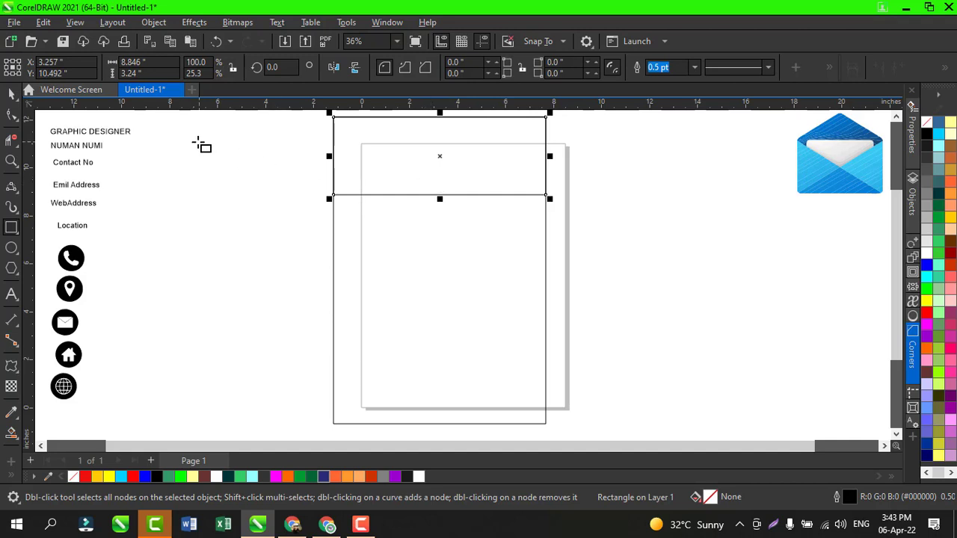
pyautogui.click(12, 115)
pyautogui.click(11, 92)
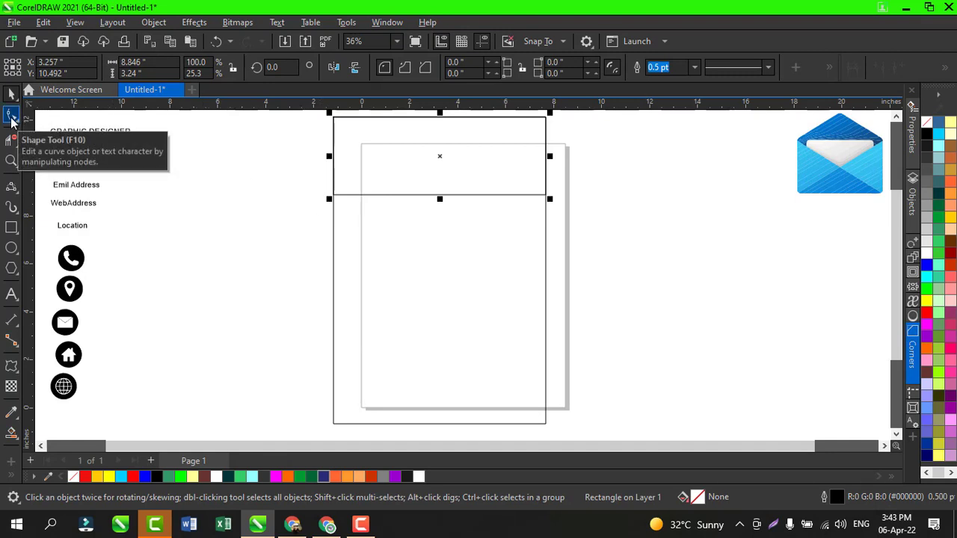
pyautogui.hotkey('ctrl', 'shift', 'q')
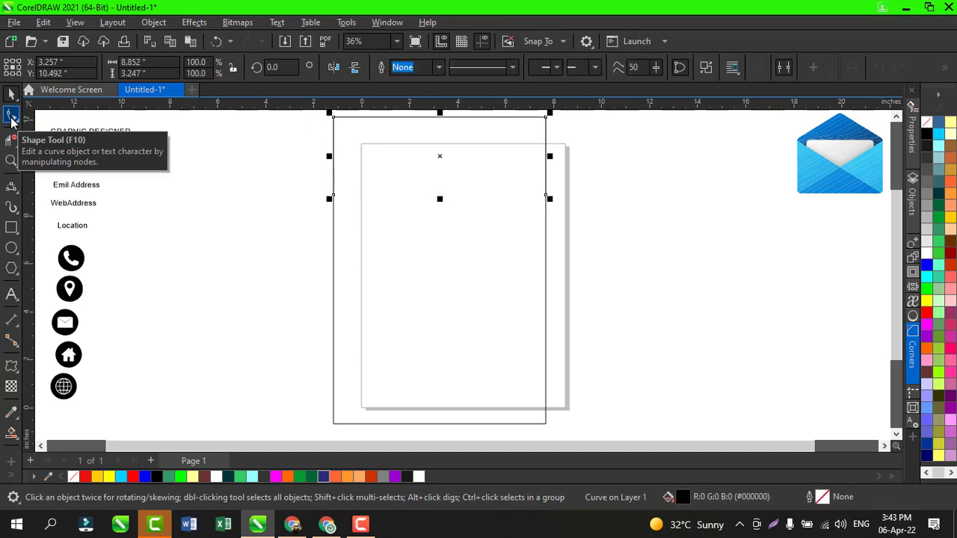
pyautogui.click(575, 170)
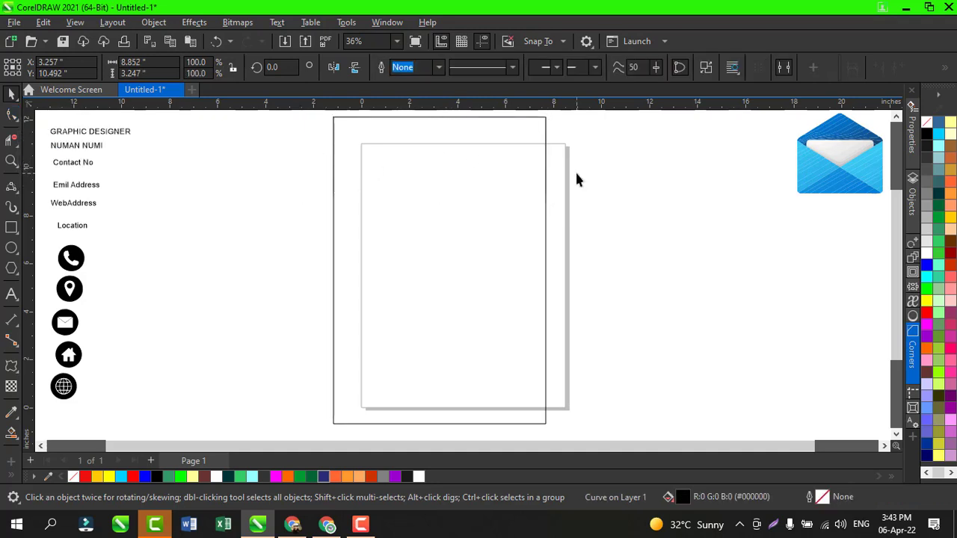
pyautogui.click(473, 166)
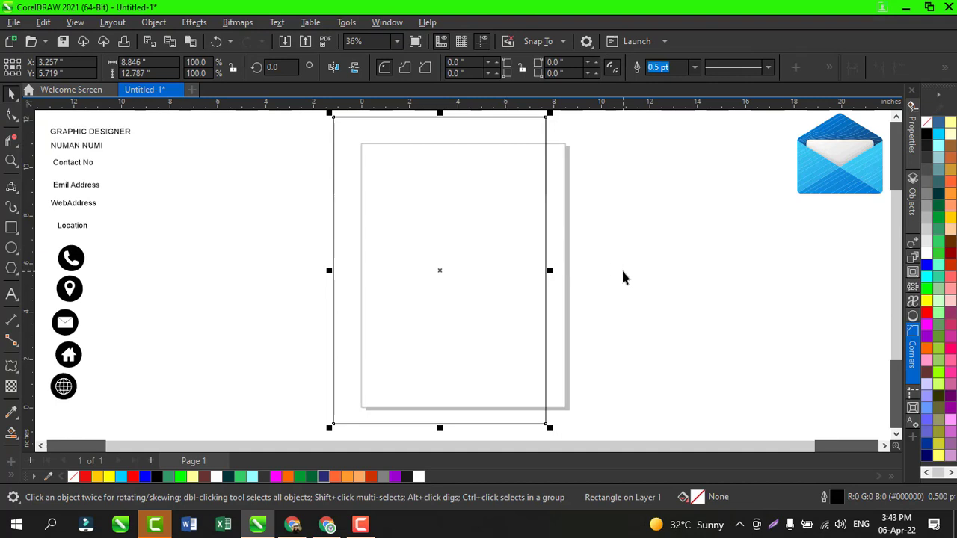
pyautogui.hotkey('ctrl', 'z')
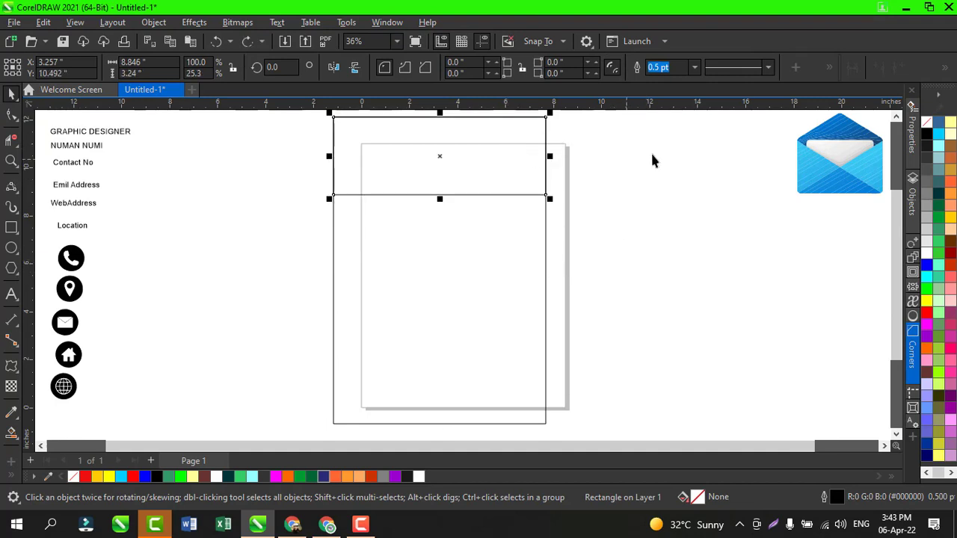
# Fill the short upper rectangle with dark red (#990000).
pyautogui.click(950, 205)
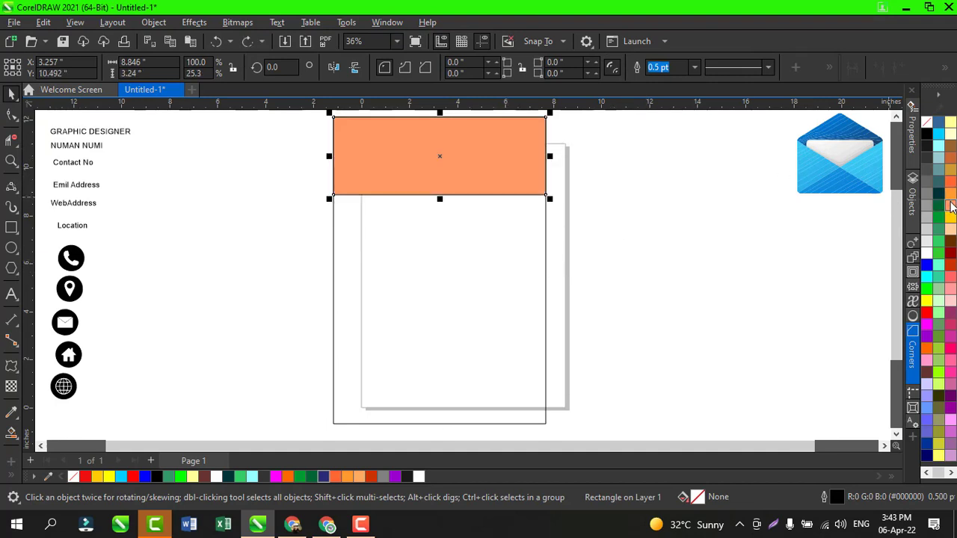
pyautogui.click(949, 203)
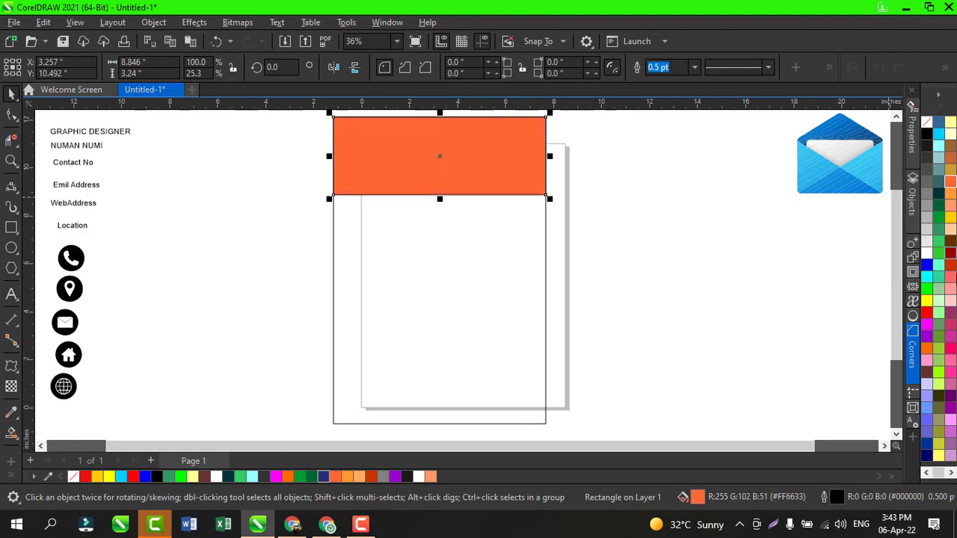
pyautogui.click(950, 254)
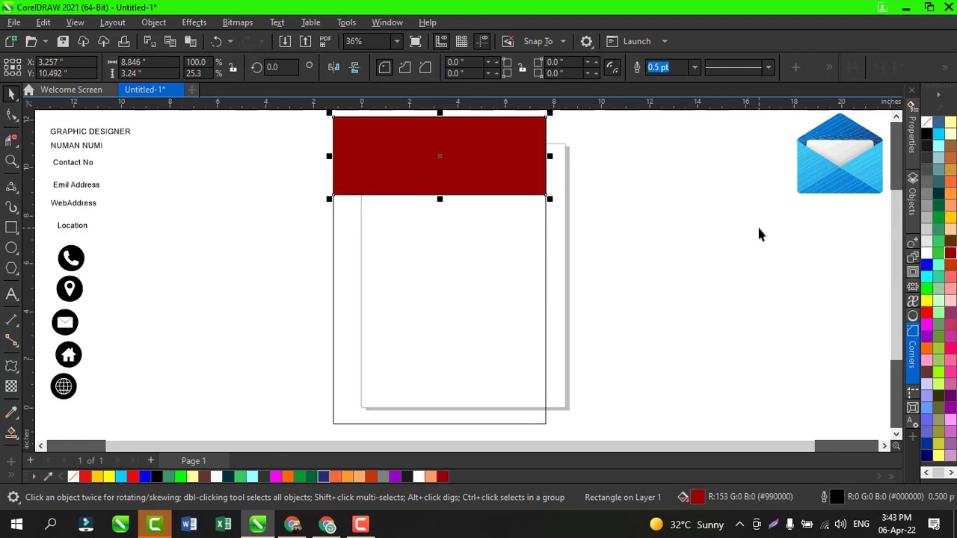
pyautogui.click(714, 218)
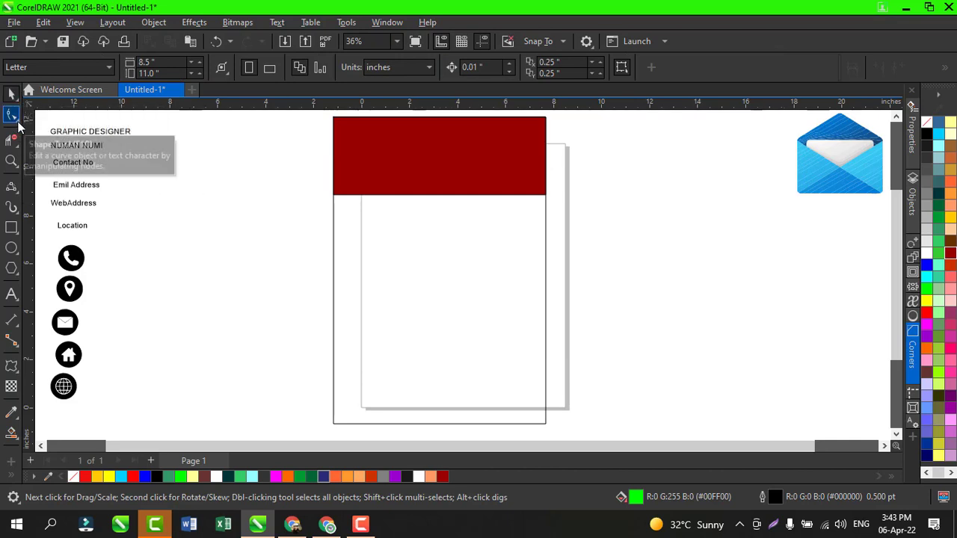
# Draw a straight diagonal line across the dark red rectangle from its upper-left corner to its lower-right corner.
pyautogui.click(18, 187)
pyautogui.click(53, 187)
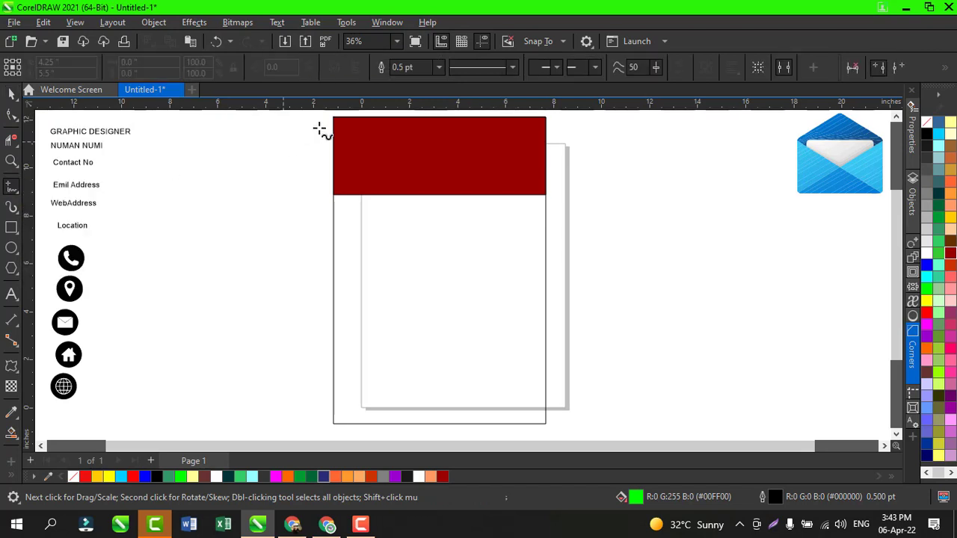
pyautogui.click(332, 117)
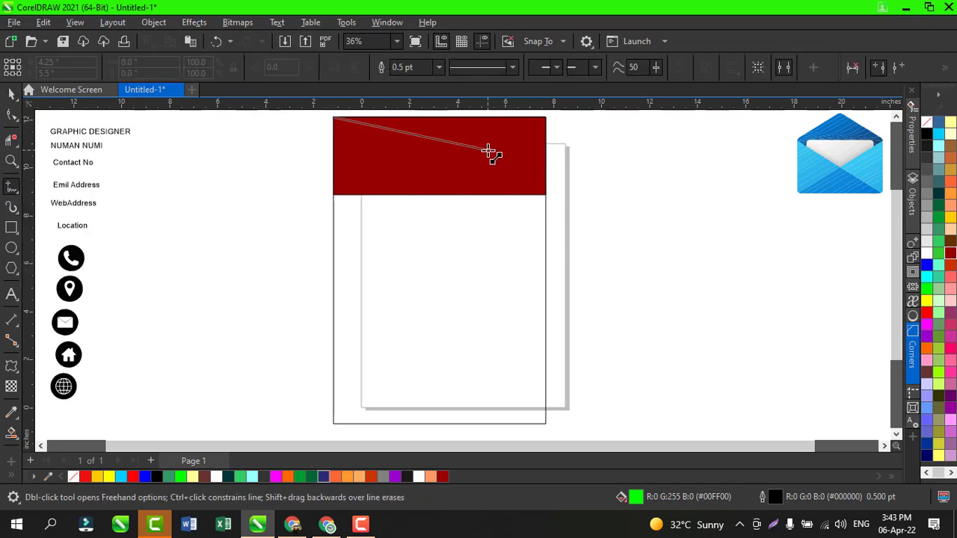
pyautogui.click(545, 195)
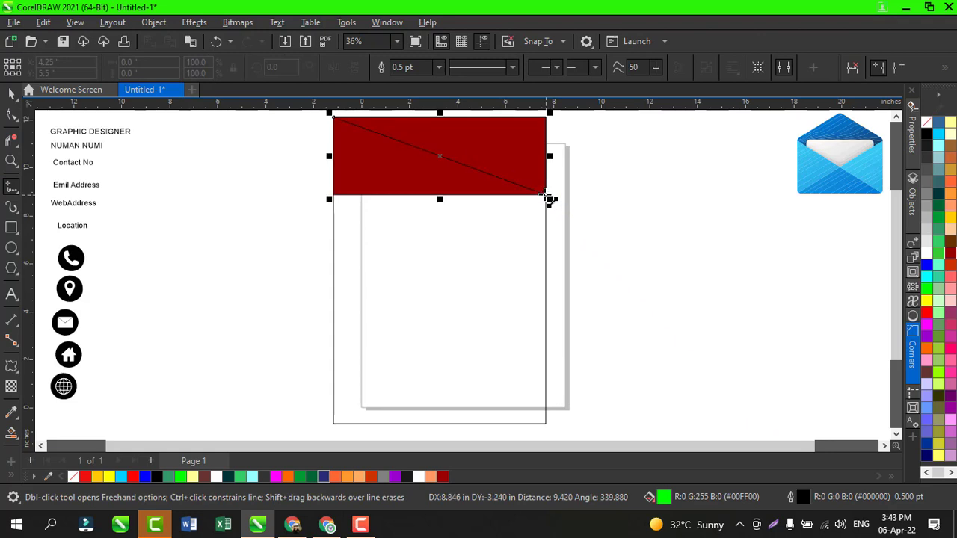
pyautogui.click(11, 94)
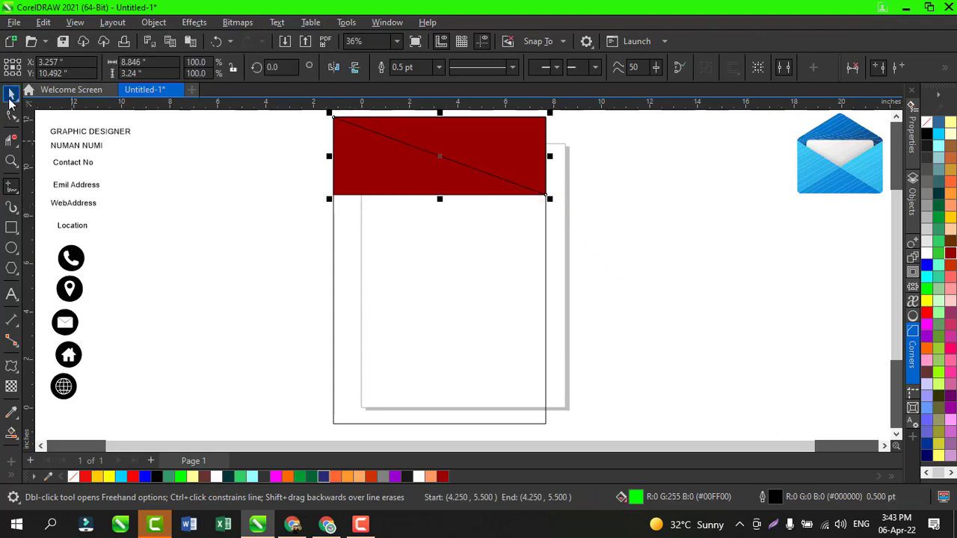
# Smart-fill the area above the diagonal twice with brownish red (#80210E), creating two stacked triangles.
pyautogui.click(16, 438)
pyautogui.click(44, 448)
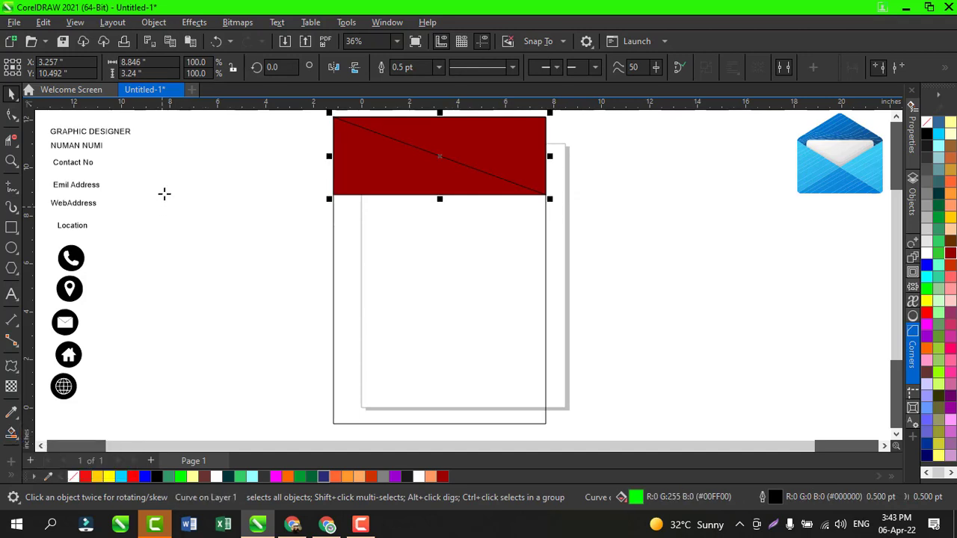
pyautogui.click(159, 68)
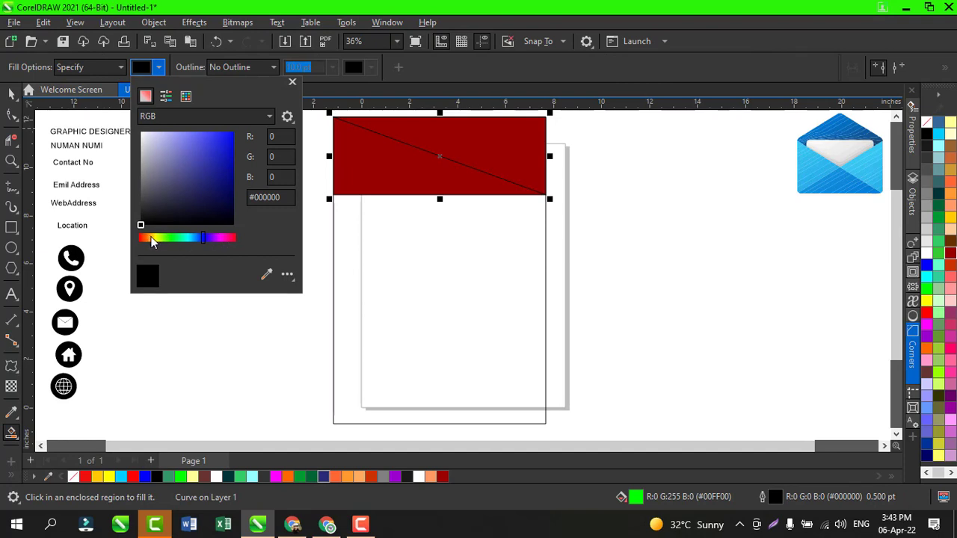
pyautogui.moveTo(152, 240); pyautogui.dragTo(144, 243)
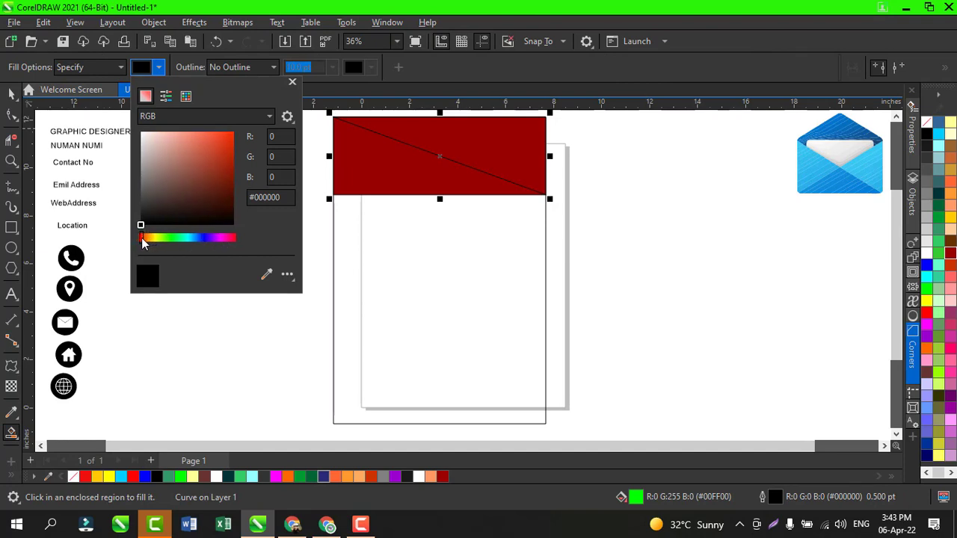
pyautogui.click(224, 178)
pyautogui.click(481, 132)
pyautogui.click(482, 131)
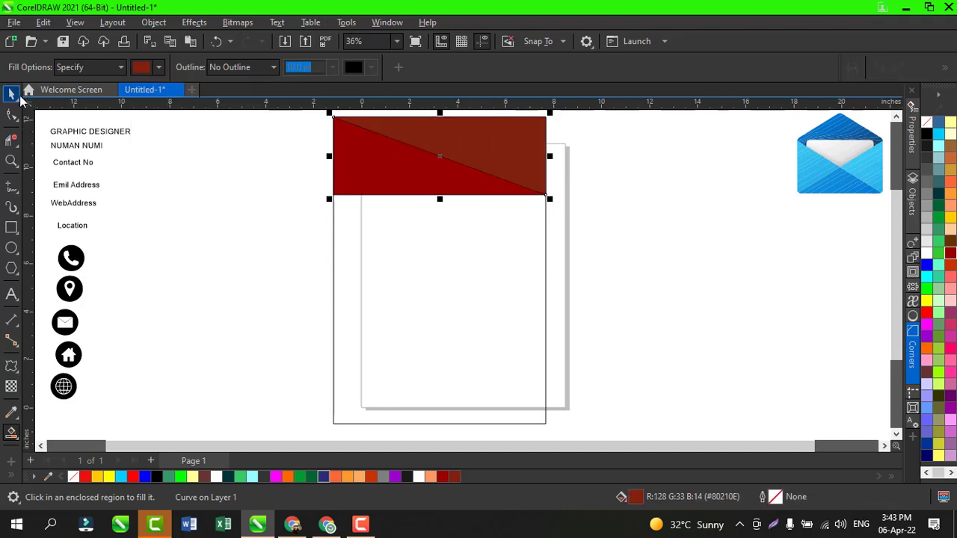
# Nudge the topmost brownish-red triangle 0.25 in to the right and 0.25 in up.
pyautogui.click(12, 93)
pyautogui.press('Right')
pyautogui.press('Up')
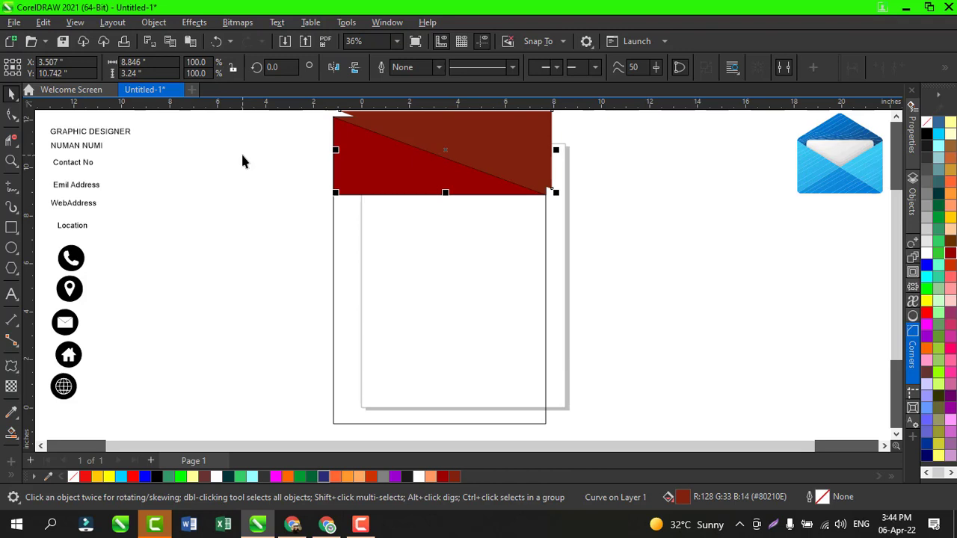
pyautogui.click(354, 70)
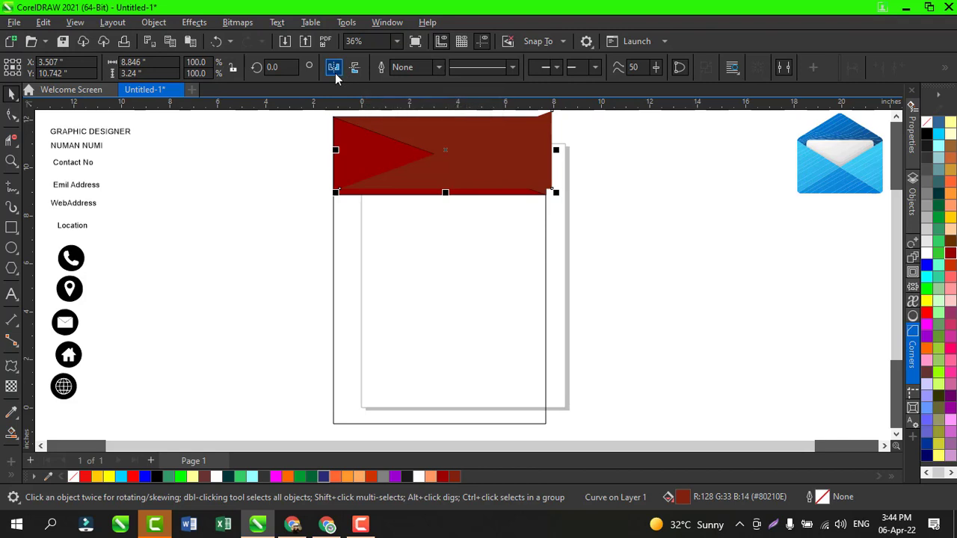
pyautogui.click(334, 72)
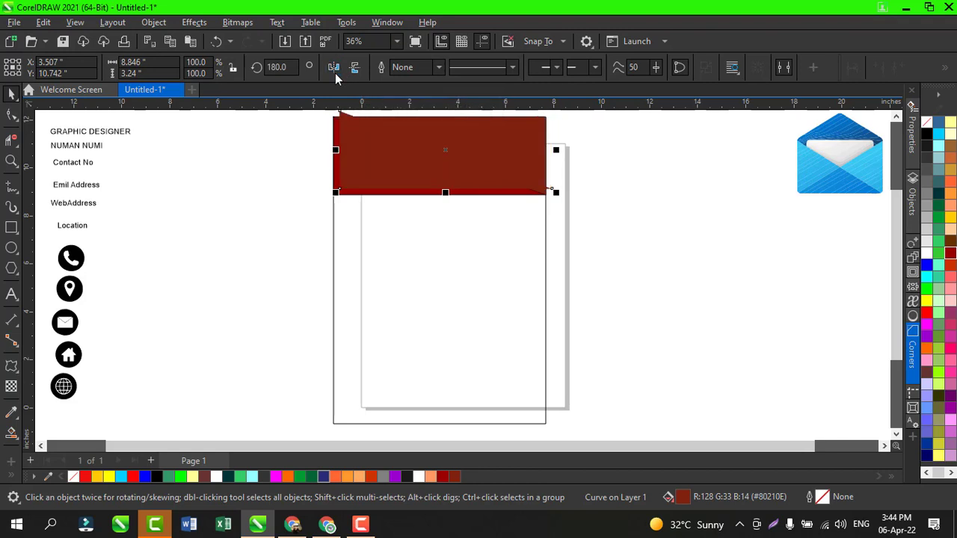
pyautogui.hotkey('ctrl', 'z')
pyautogui.hotkey('ctrl', 'z')
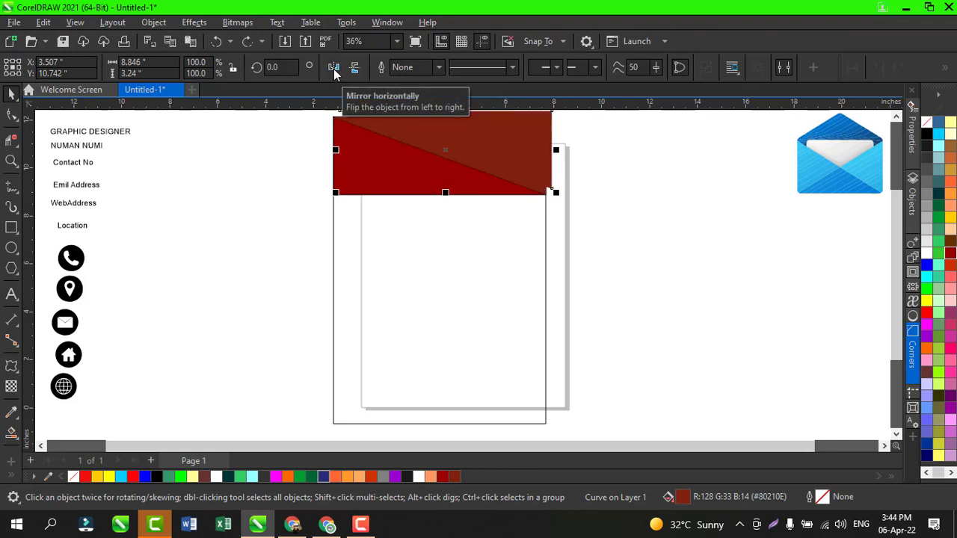
# Mirror the nudged triangle horizontally and move it back over the dark red rectangle so their edges align.
pyautogui.click(334, 69)
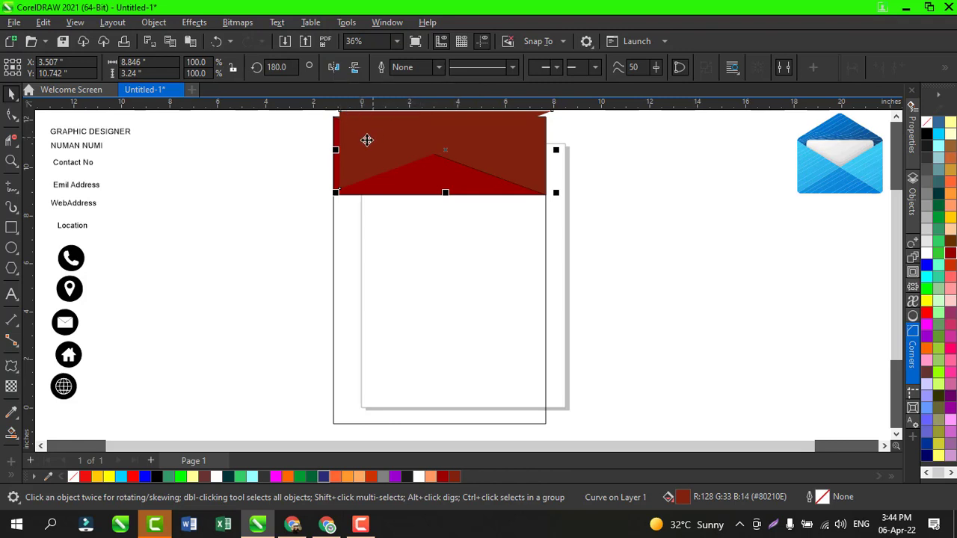
pyautogui.moveTo(389, 150); pyautogui.dragTo(383, 157)
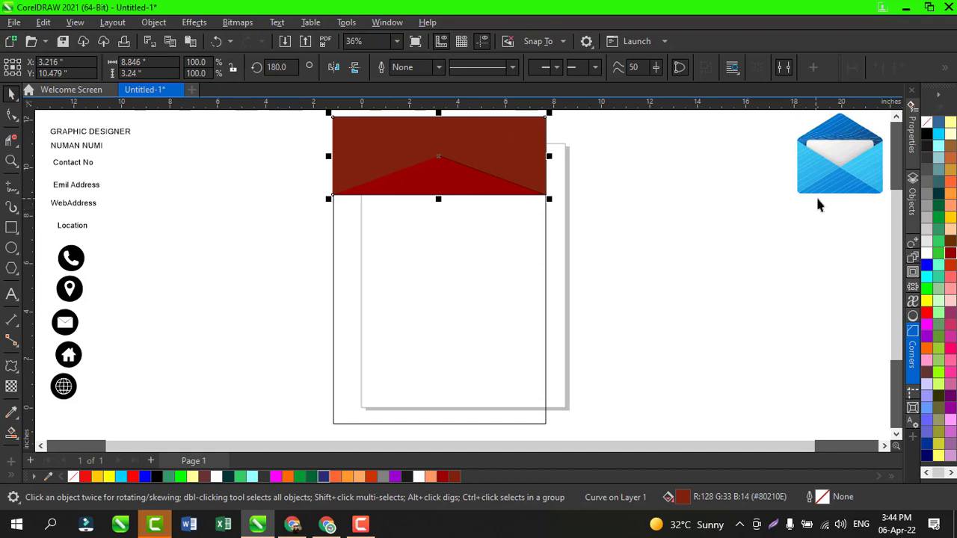
# Recolour both brownish-red triangles, the mirrored one and the original, with orange-red (#CC3300).
pyautogui.click(950, 266)
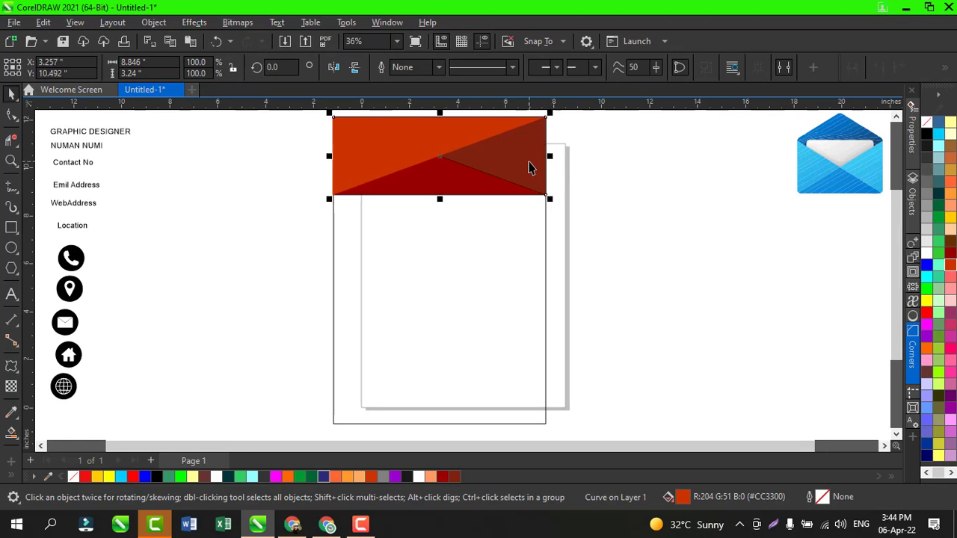
pyautogui.click(577, 169)
pyautogui.click(518, 154)
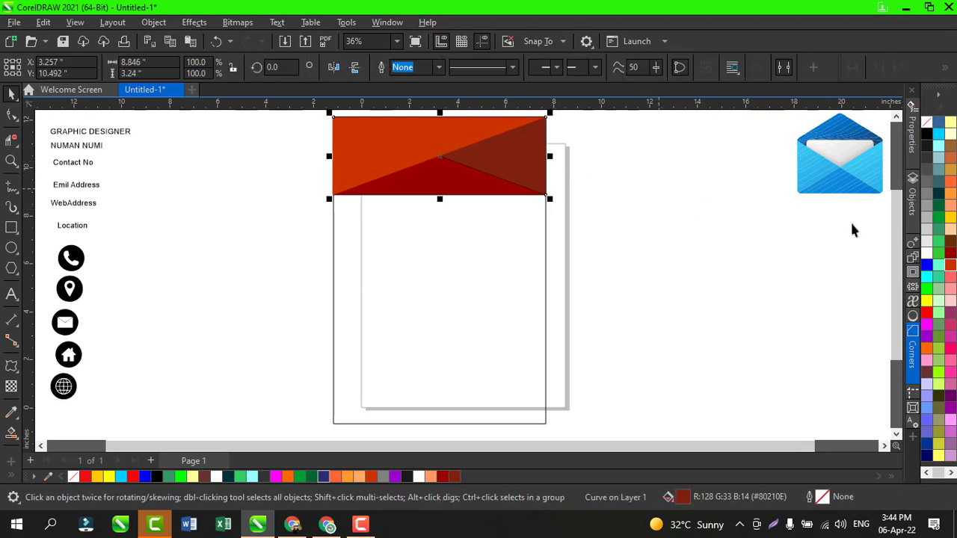
pyautogui.click(950, 267)
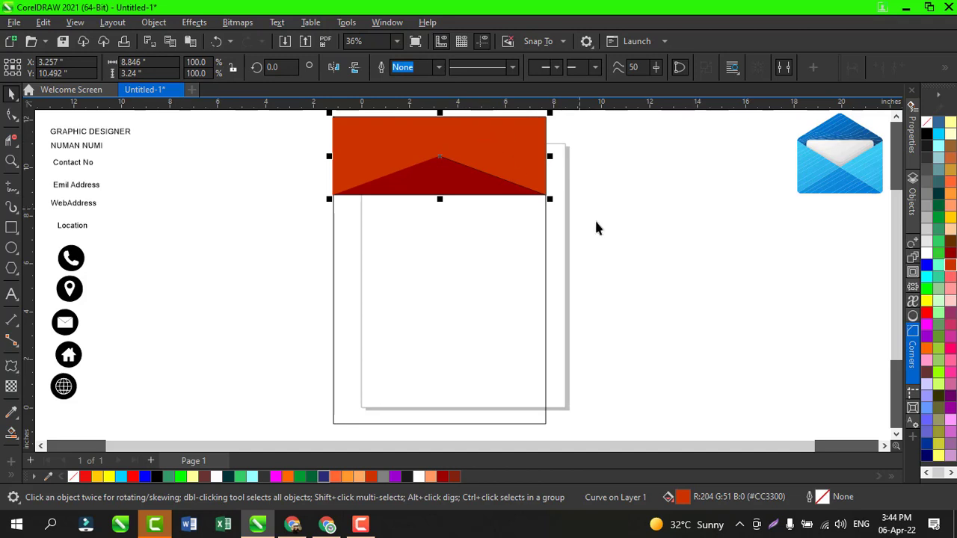
# Apply a drop shadow to the mirrored orange-red triangle, cast from its left edge across to its right edge.
pyautogui.click(547, 191)
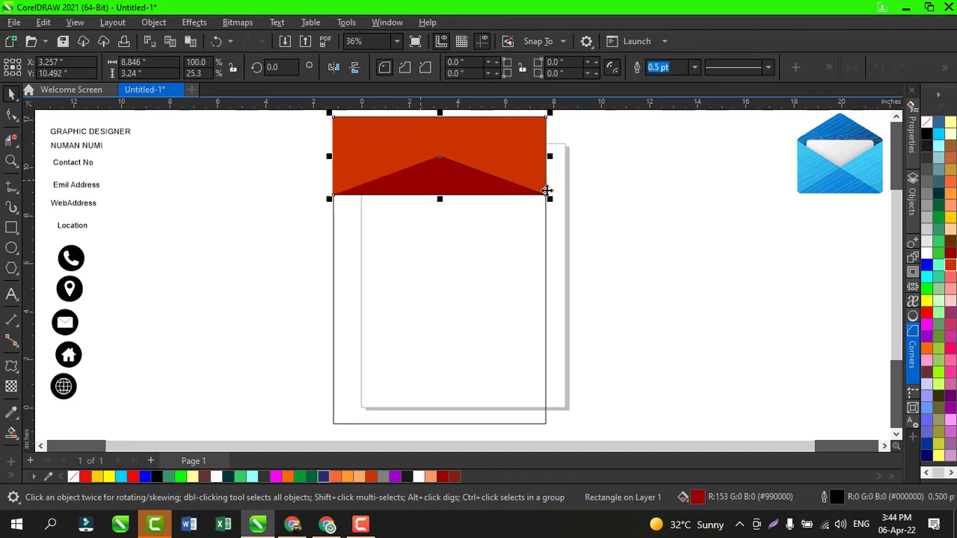
pyautogui.click(646, 217)
pyautogui.click(415, 153)
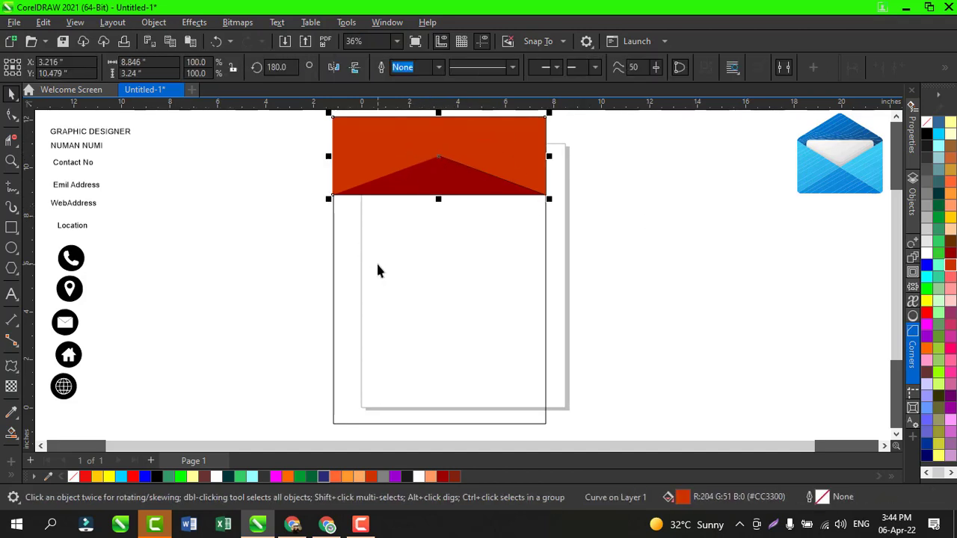
pyautogui.click(20, 373)
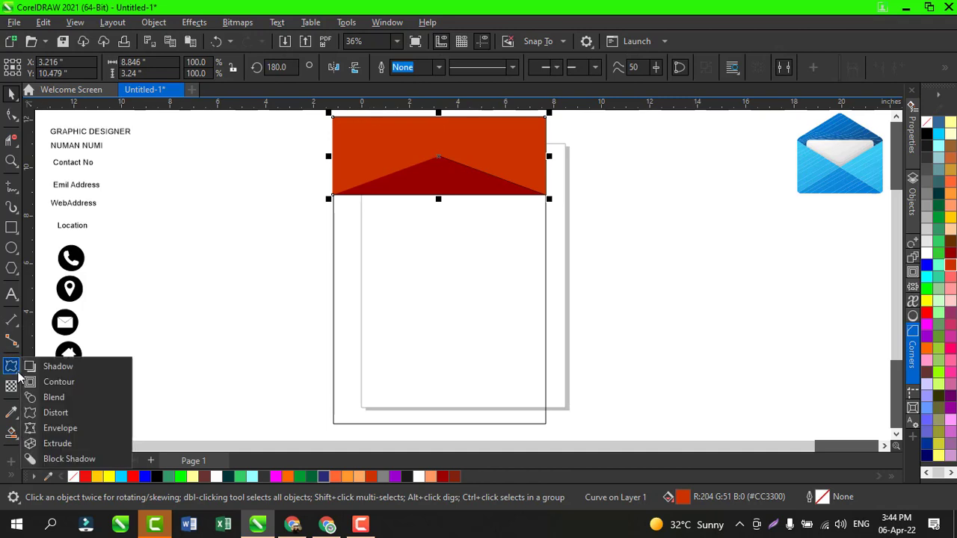
pyautogui.click(45, 364)
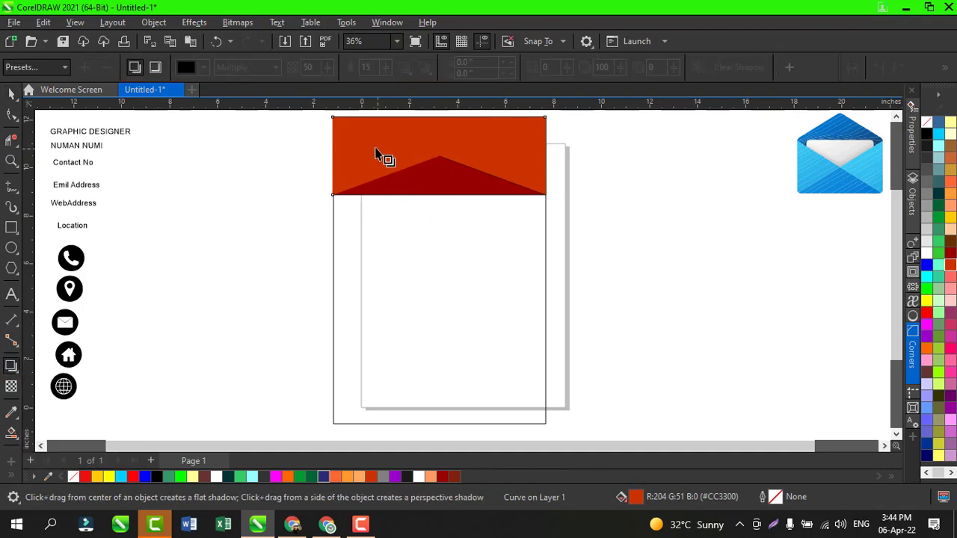
pyautogui.moveTo(356, 138); pyautogui.dragTo(544, 157)
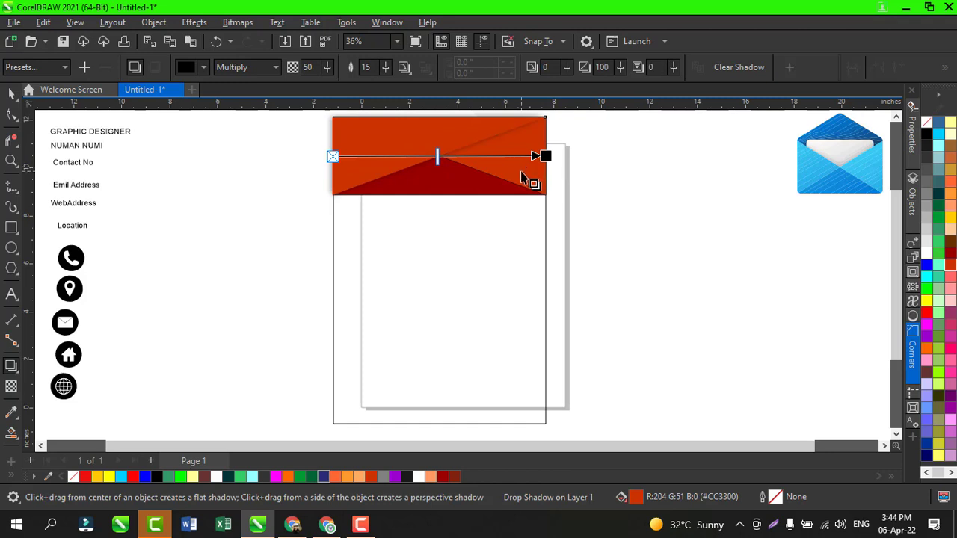
pyautogui.click(11, 93)
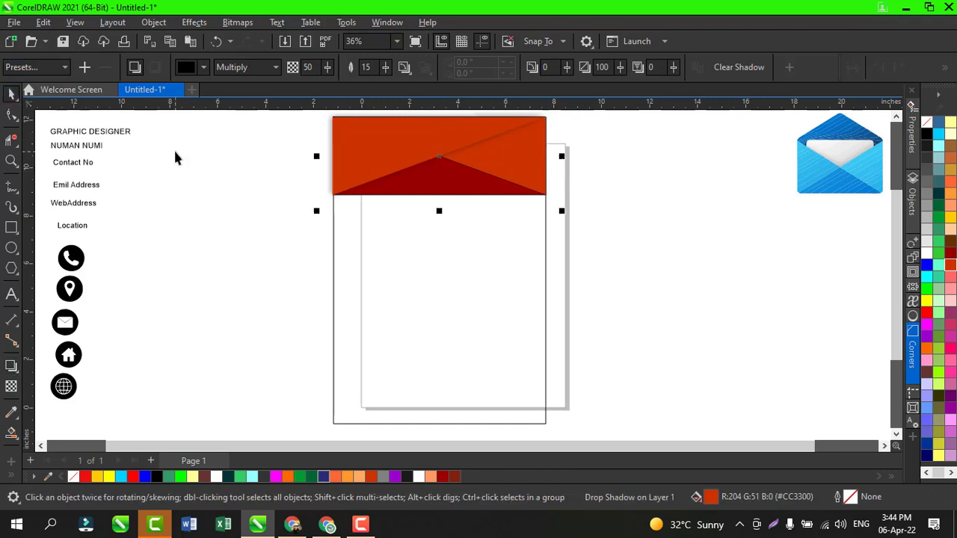
# Recast the mirrored orange-red triangle's drop shadow from its right edge across to its left edge.
pyautogui.click(174, 152)
pyautogui.click(487, 162)
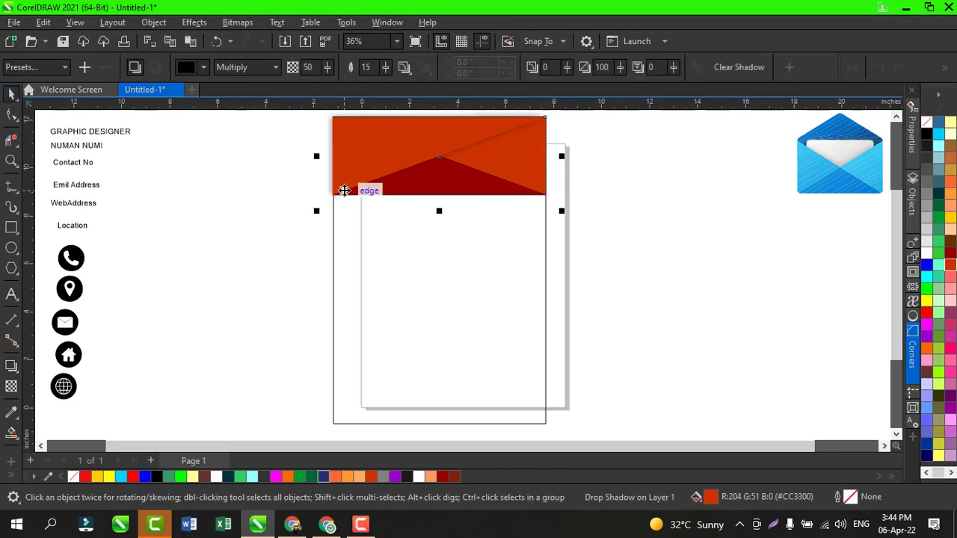
pyautogui.click(11, 366)
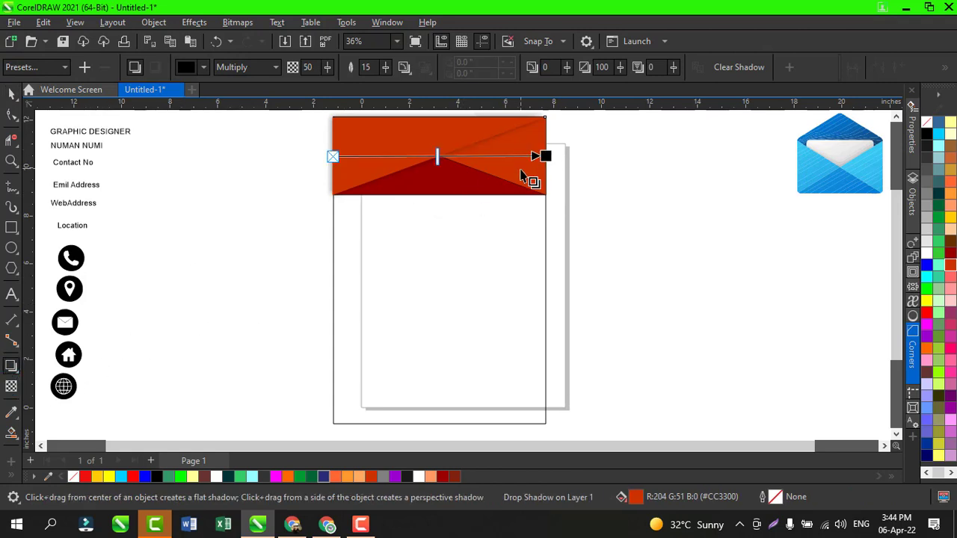
pyautogui.moveTo(527, 175); pyautogui.dragTo(333, 157)
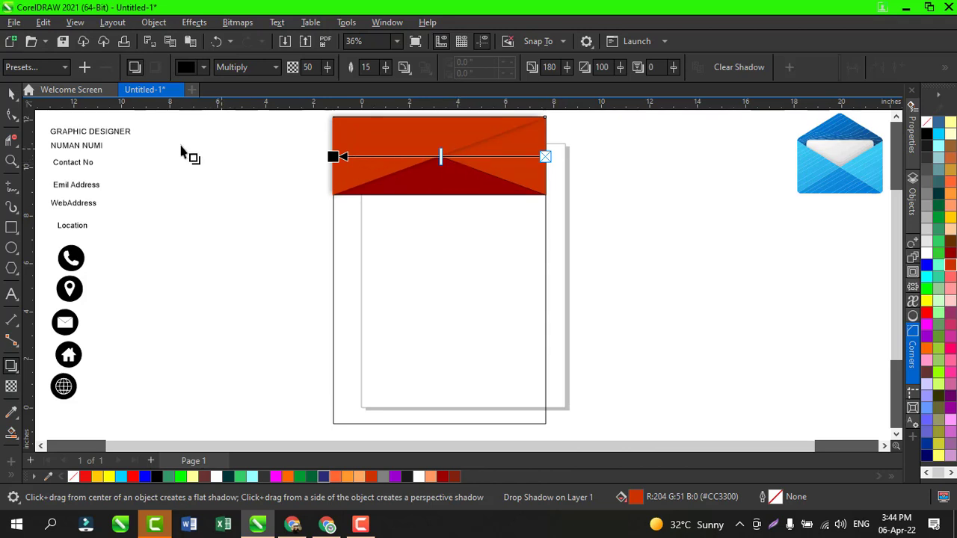
pyautogui.click(12, 94)
pyautogui.click(224, 172)
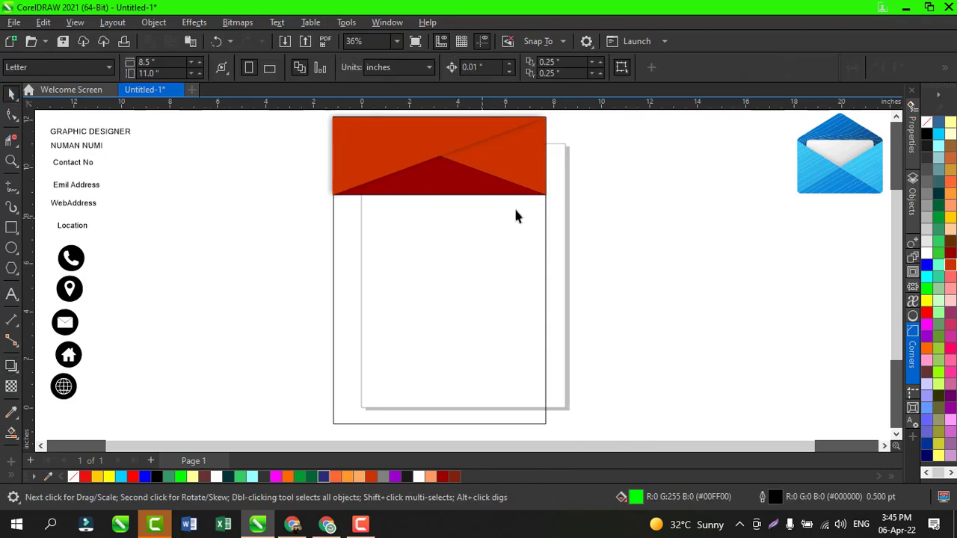
# Try recasting the mirrored orange-red triangle's drop shadow from its centre, and undo the change.
pyautogui.click(433, 196)
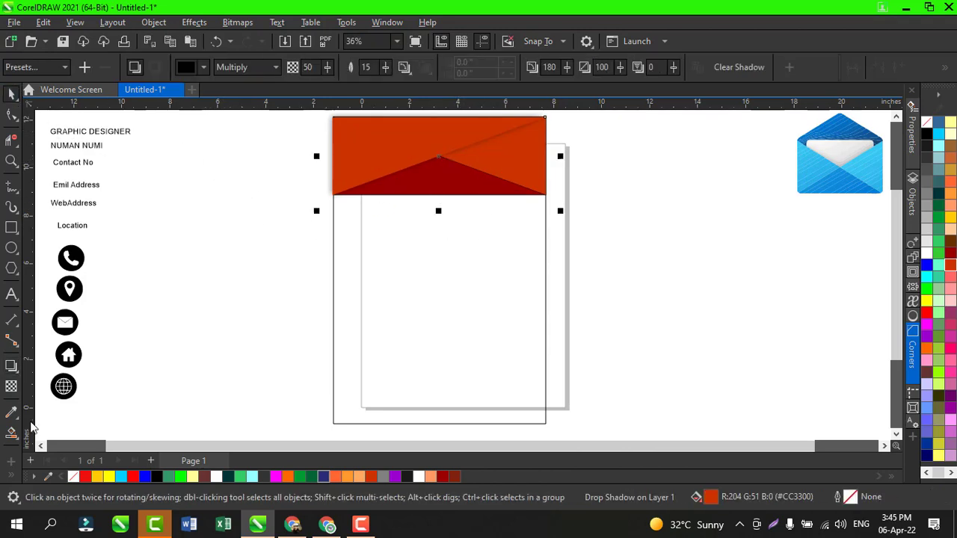
pyautogui.click(11, 433)
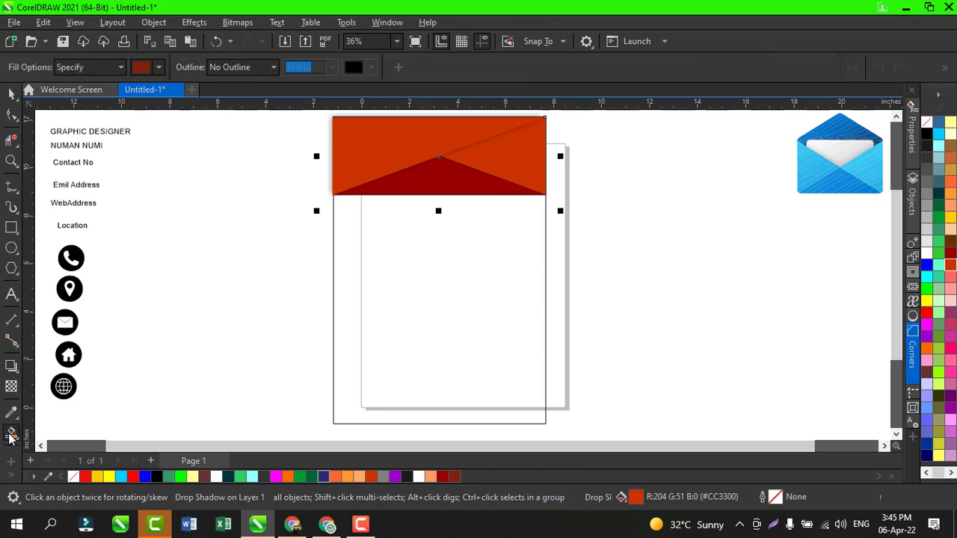
pyautogui.click(18, 379)
pyautogui.click(45, 365)
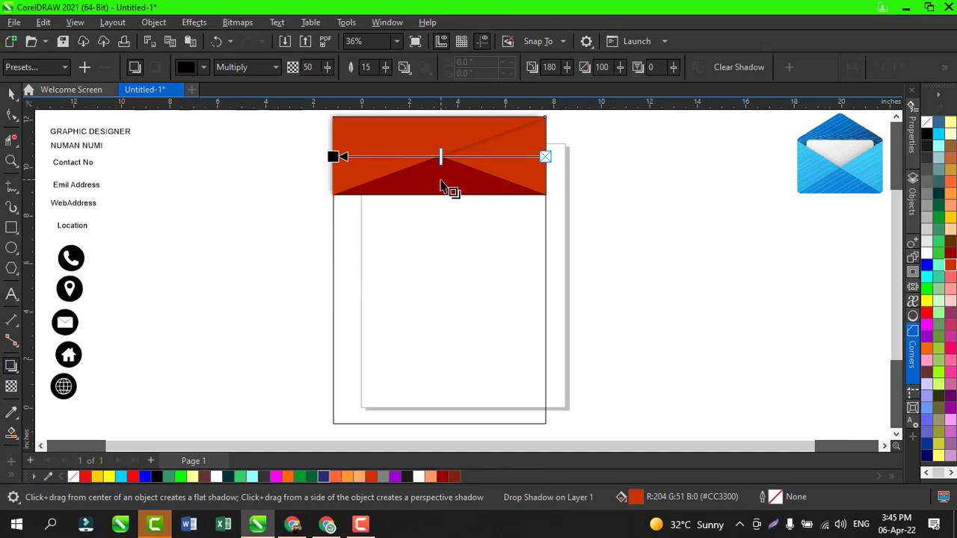
pyautogui.moveTo(438, 181); pyautogui.dragTo(440, 196)
pyautogui.hotkey('ctrl', 'z')
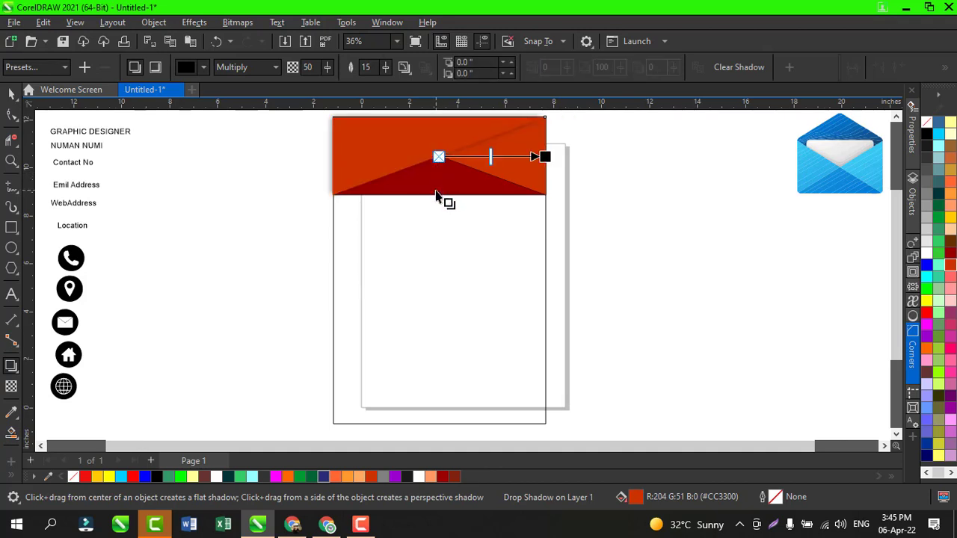
pyautogui.click(12, 93)
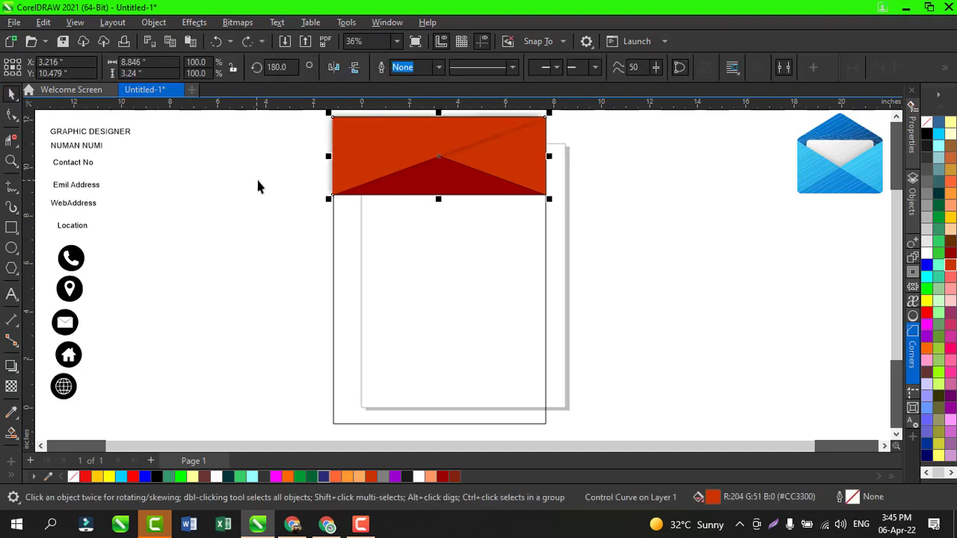
pyautogui.click(624, 171)
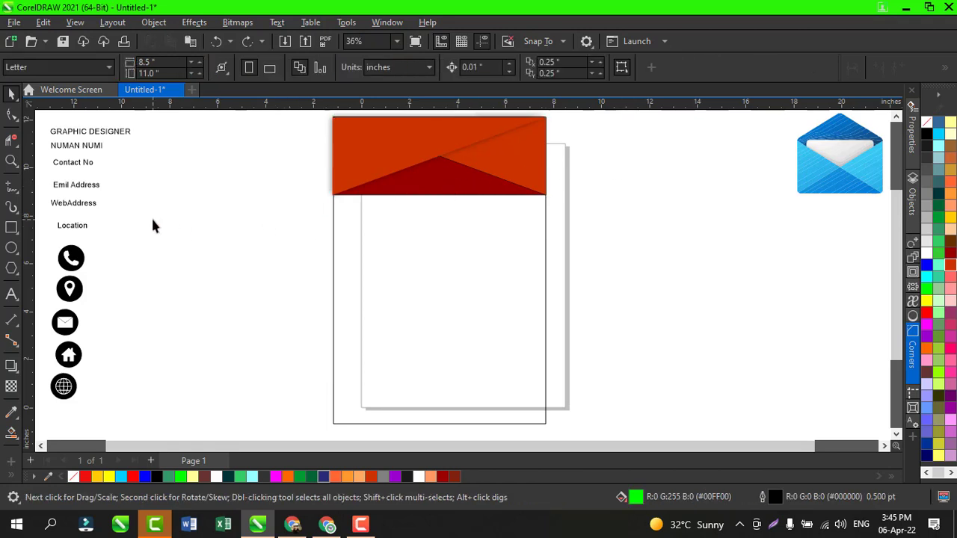
# Draw an unfilled circle about 4.6 in across, centred horizontally and overlapping the header's lower edge just above the triangle's tip.
pyautogui.click(12, 251)
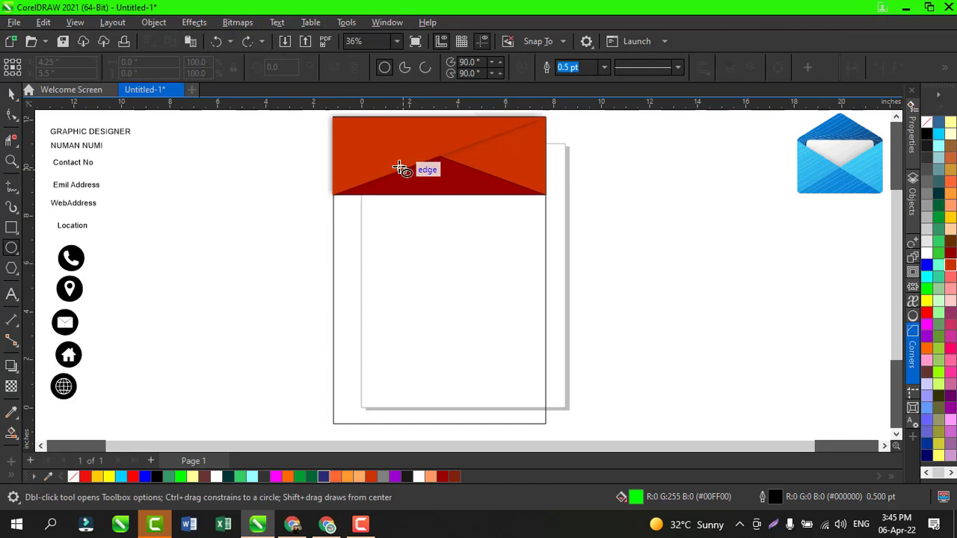
pyautogui.moveTo(397, 161); pyautogui.dragTo(506, 236)
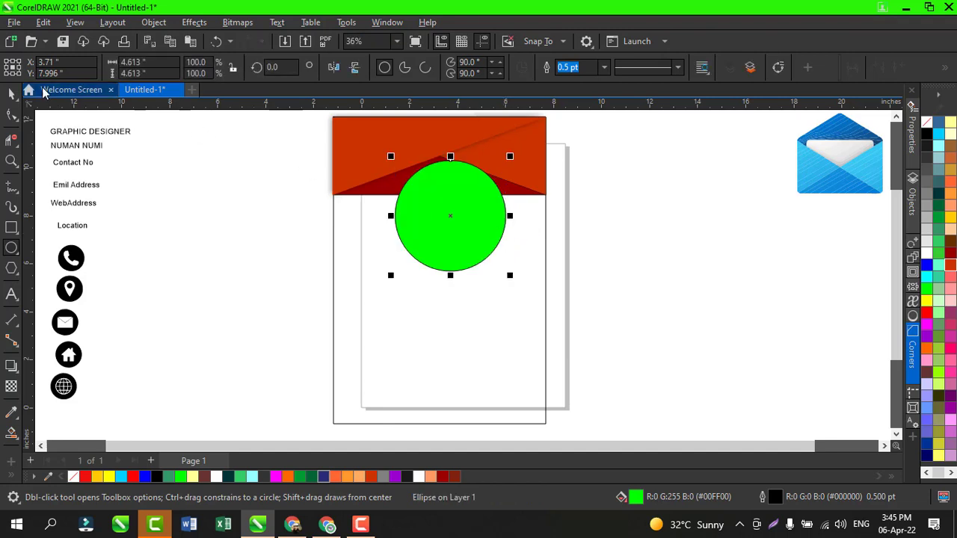
pyautogui.click(9, 93)
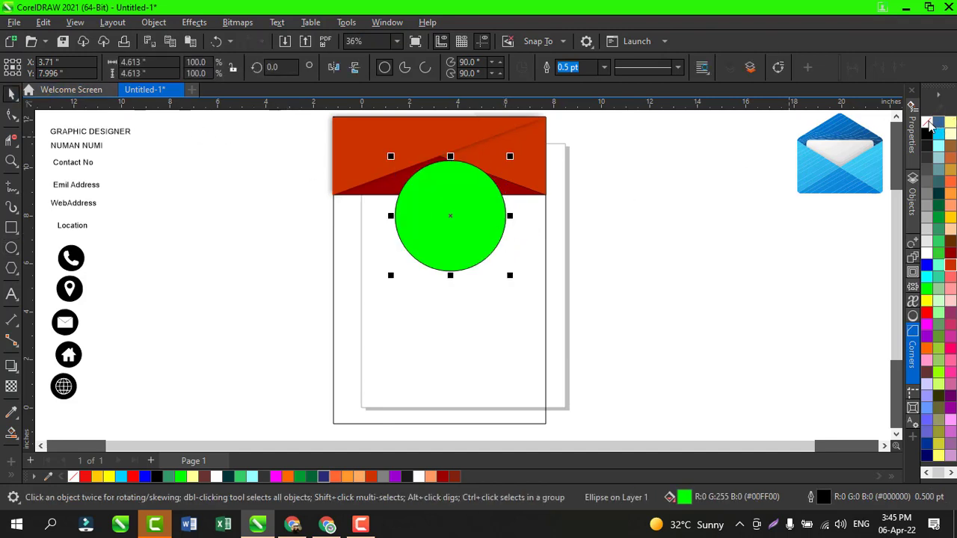
pyautogui.click(927, 122)
pyautogui.moveTo(453, 216); pyautogui.dragTo(441, 213)
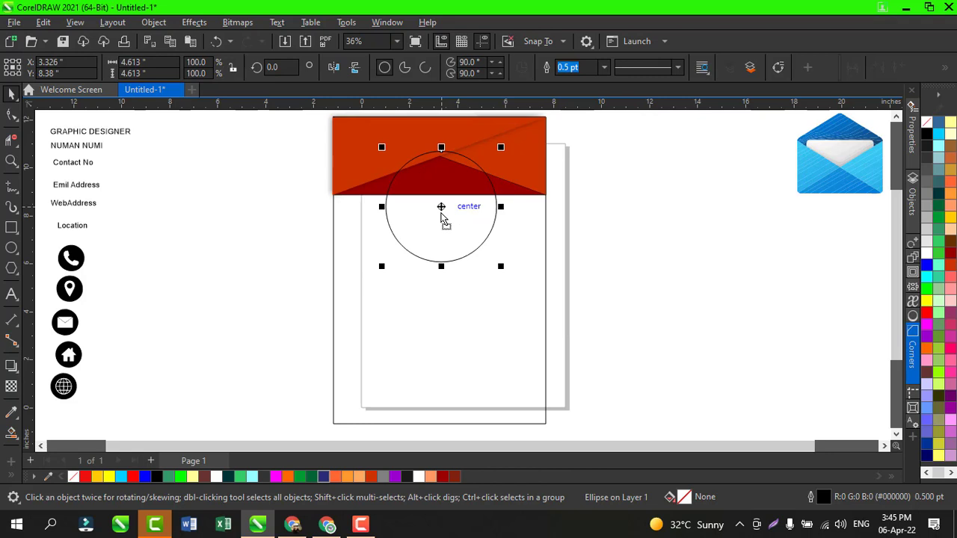
pyautogui.press('Down')
pyautogui.press('Down')
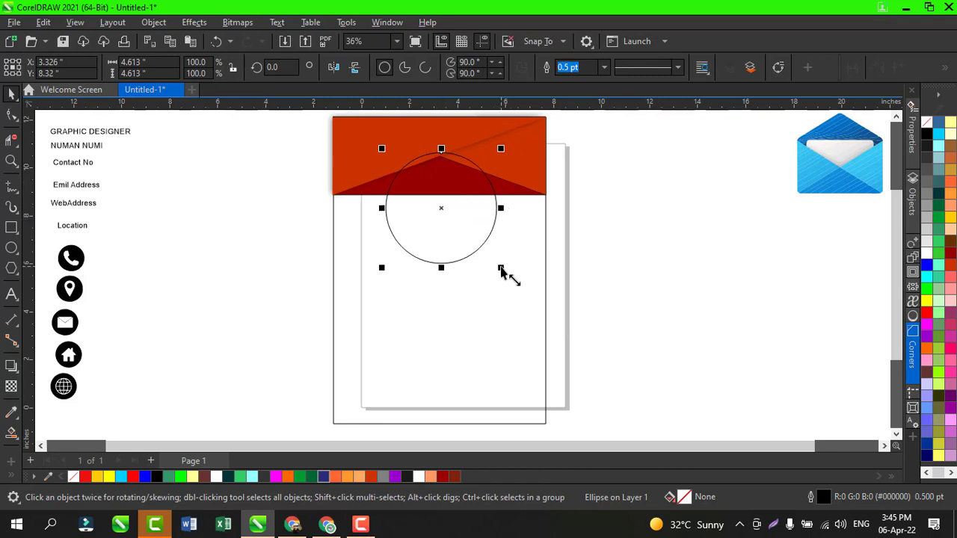
# Set the circle's outline width to 8 pt and add a smaller concentric copy about 4.1 in across inside it.
pyautogui.click(603, 67)
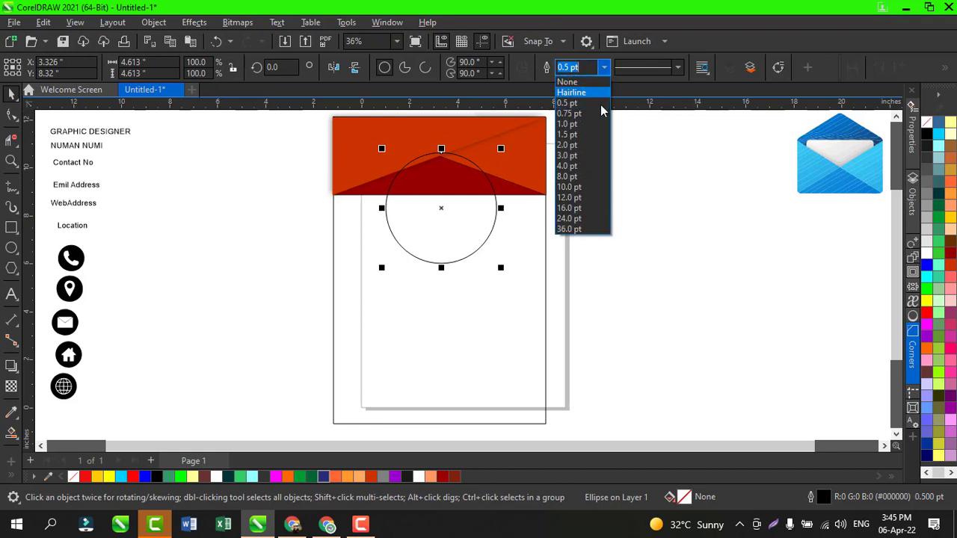
pyautogui.click(580, 177)
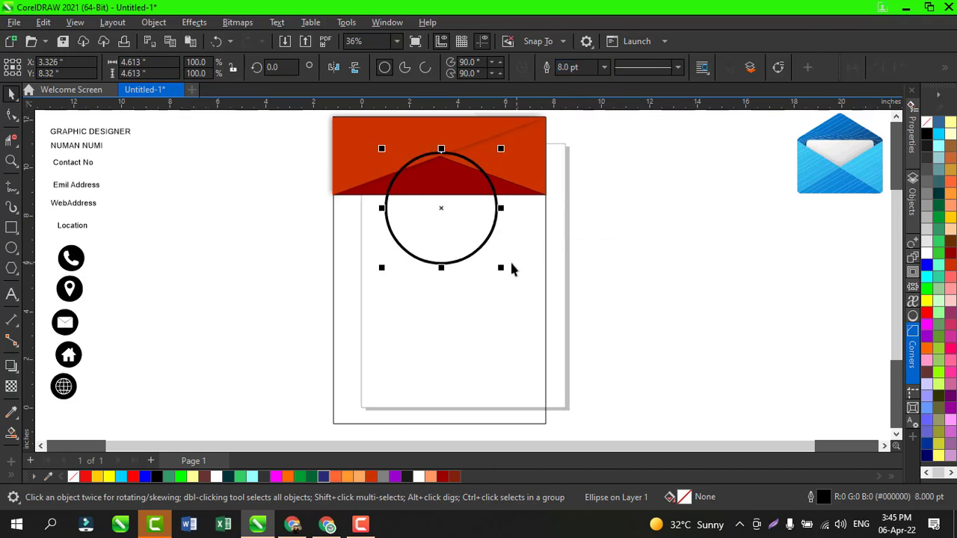
pyautogui.press('Escape')
pyautogui.moveTo(500, 272); pyautogui.dragTo(496, 266)
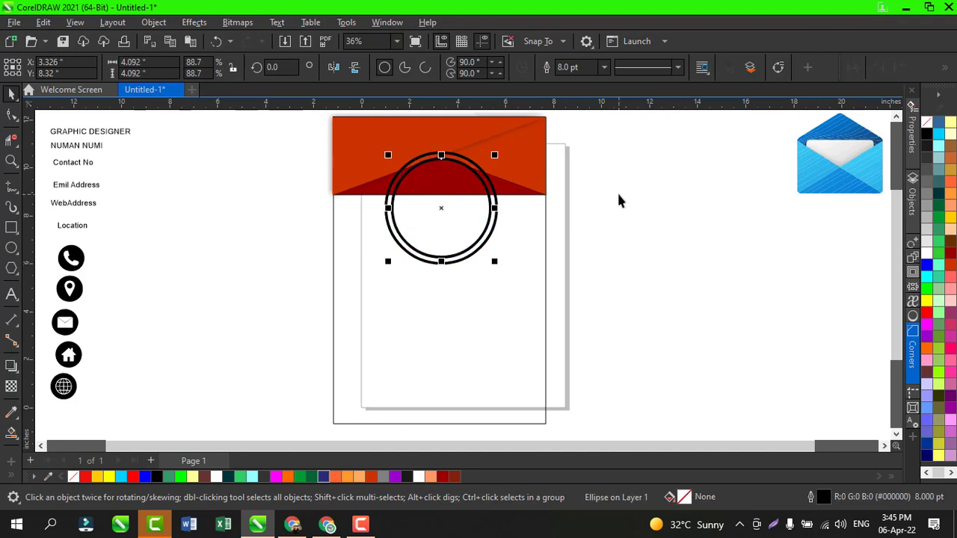
pyautogui.click(554, 258)
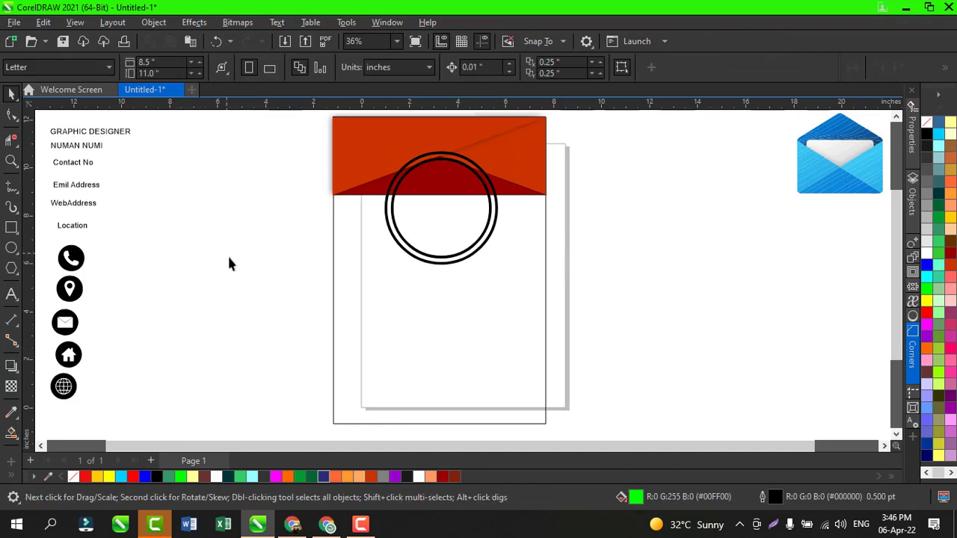
# Draw a thin horizontal bar about 10.4 by 0.18 in beneath the circles and fill it with orange-red (#CC3300).
pyautogui.click(11, 227)
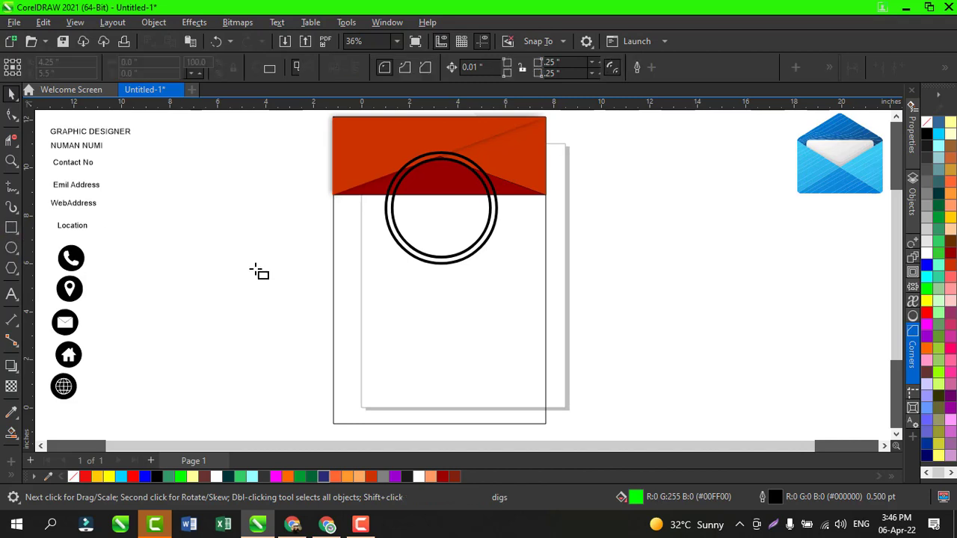
pyautogui.moveTo(346, 272); pyautogui.dragTo(561, 280)
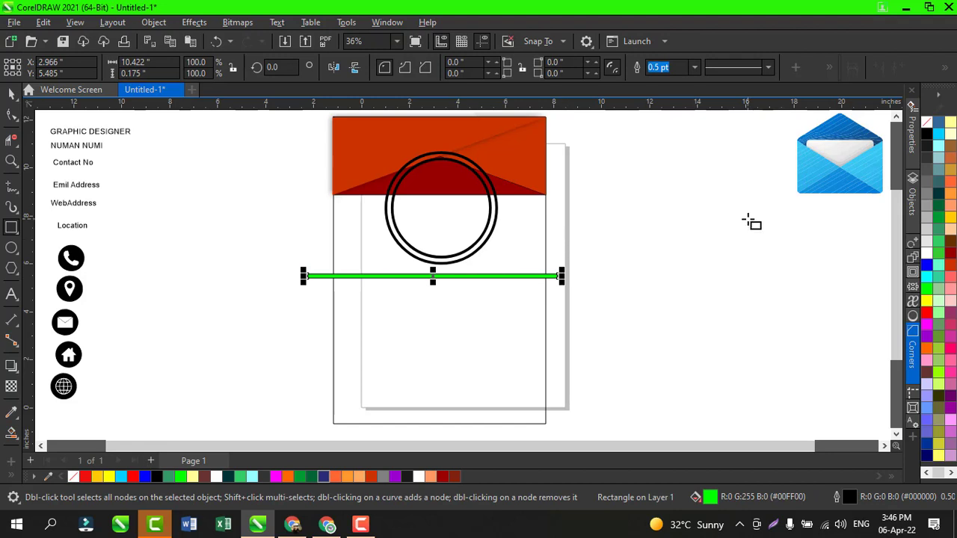
pyautogui.click(950, 266)
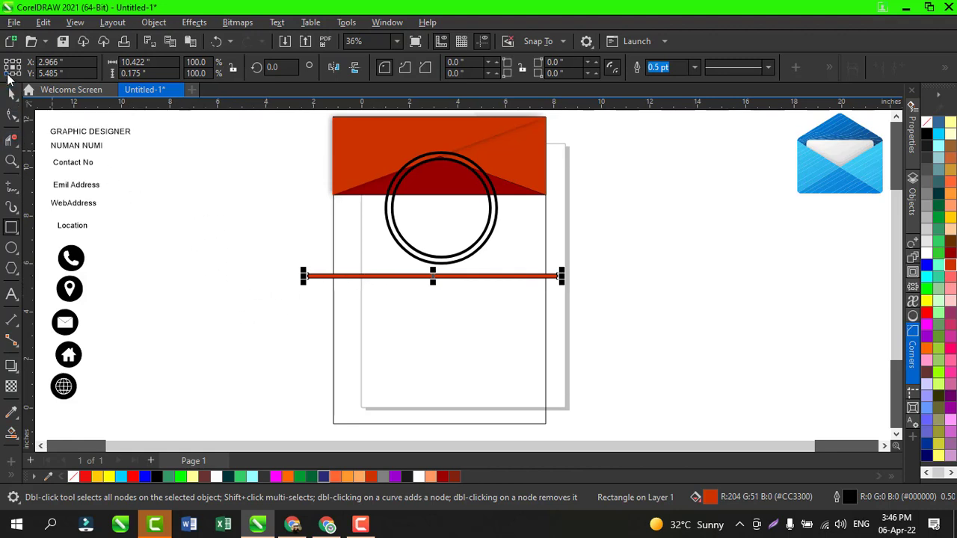
# Move the GRAPHIC DESIGNER text onto the header above the circles and enlarge it to about 35 pt.
pyautogui.click(11, 92)
pyautogui.click(103, 138)
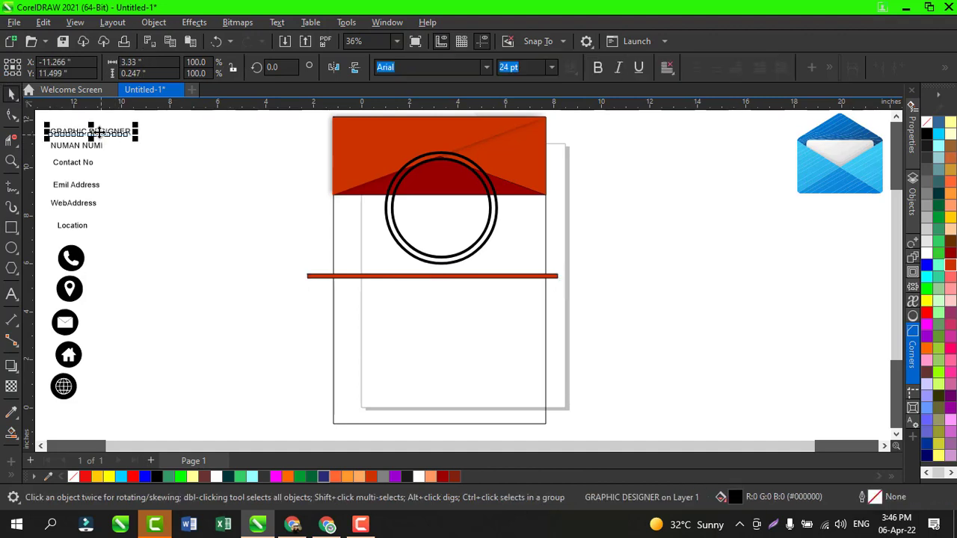
pyautogui.moveTo(102, 138); pyautogui.dragTo(437, 167)
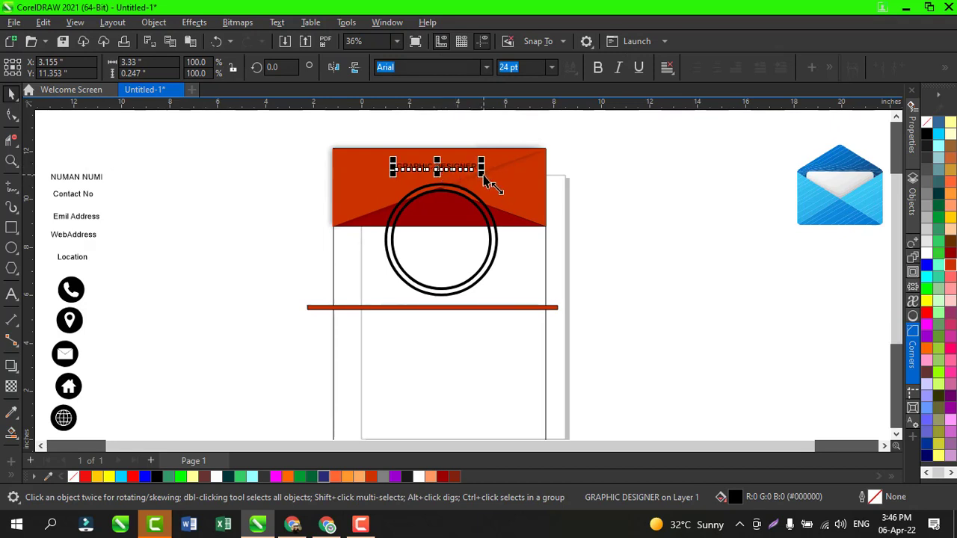
pyautogui.moveTo(482, 175); pyautogui.dragTo(506, 186)
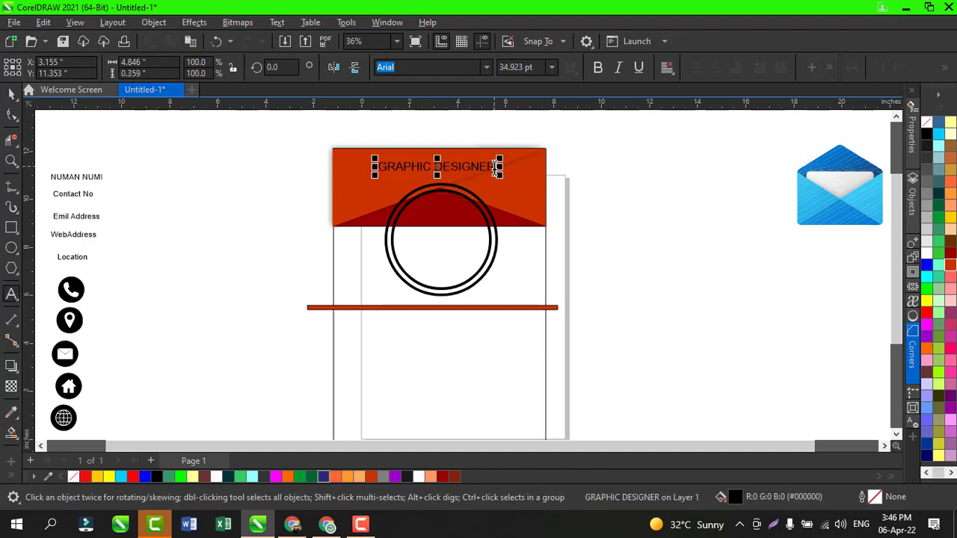
# Set the GRAPHIC DESIGNER text in Arial Bold and colour it white.
pyautogui.moveTo(497, 170); pyautogui.dragTo(377, 158)
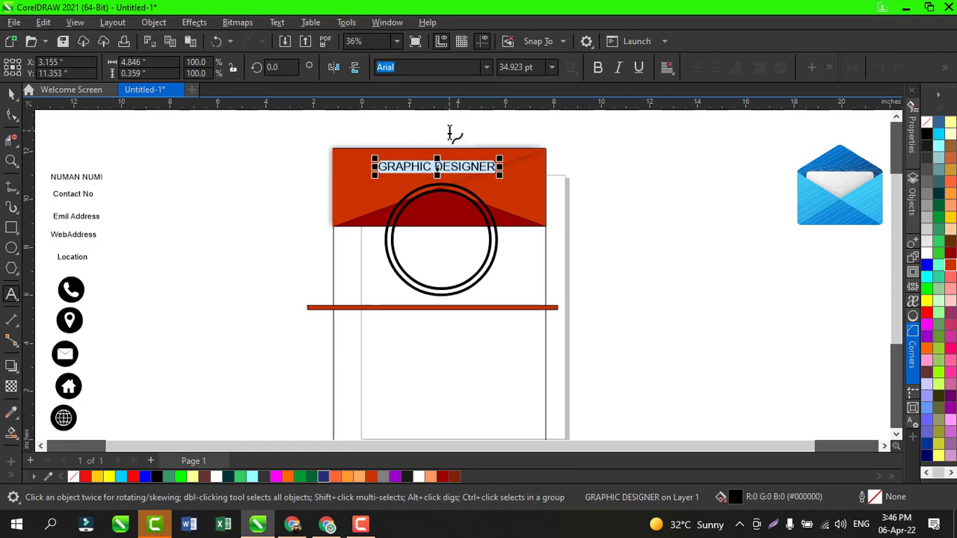
pyautogui.click(487, 67)
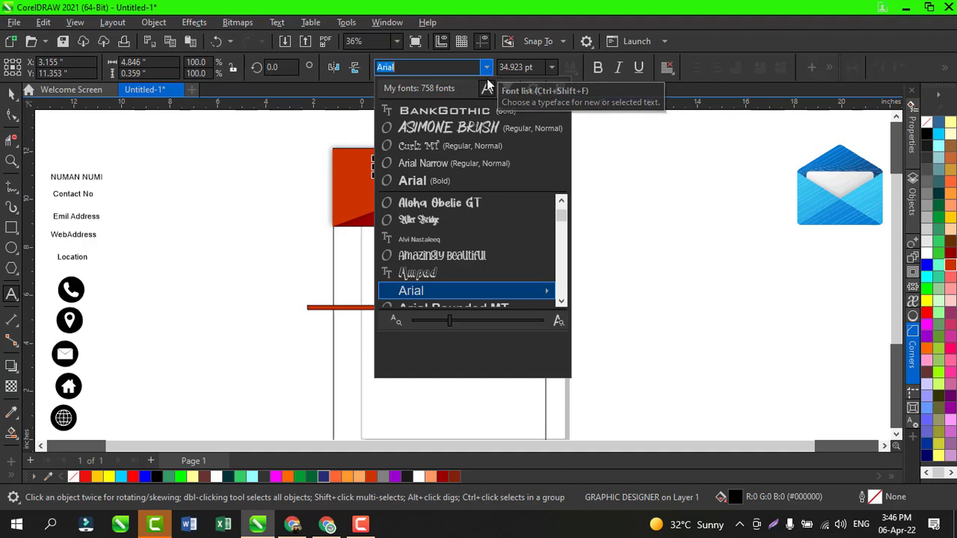
pyautogui.click(453, 183)
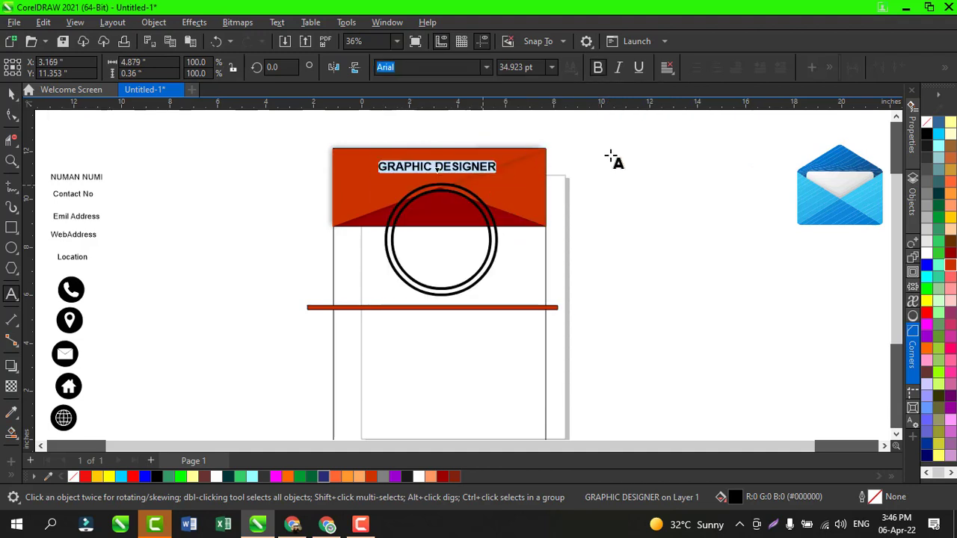
pyautogui.click(950, 218)
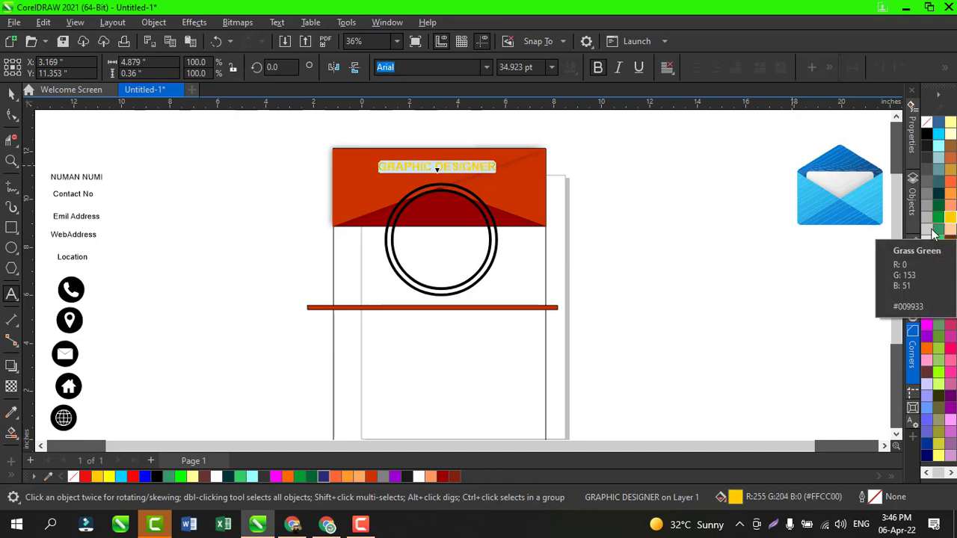
pyautogui.click(927, 229)
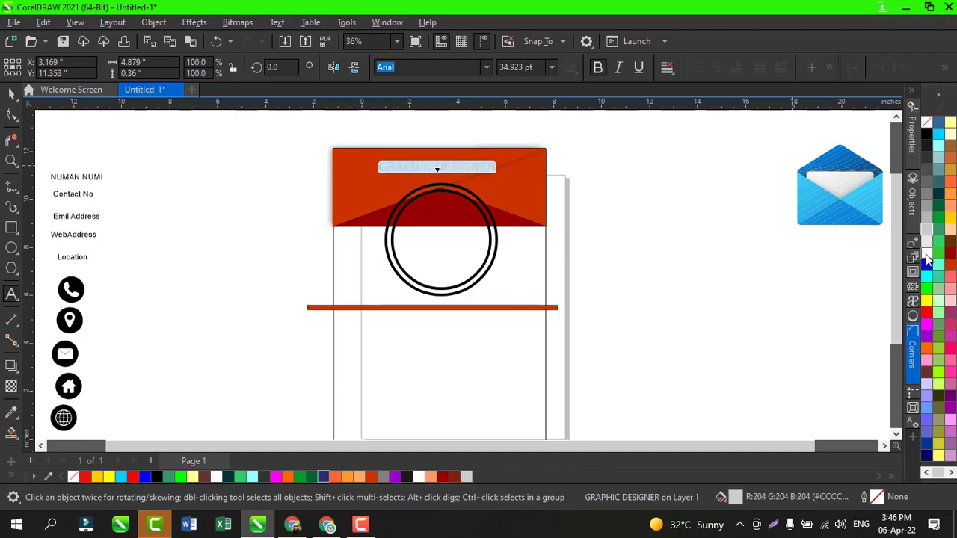
pyautogui.click(927, 255)
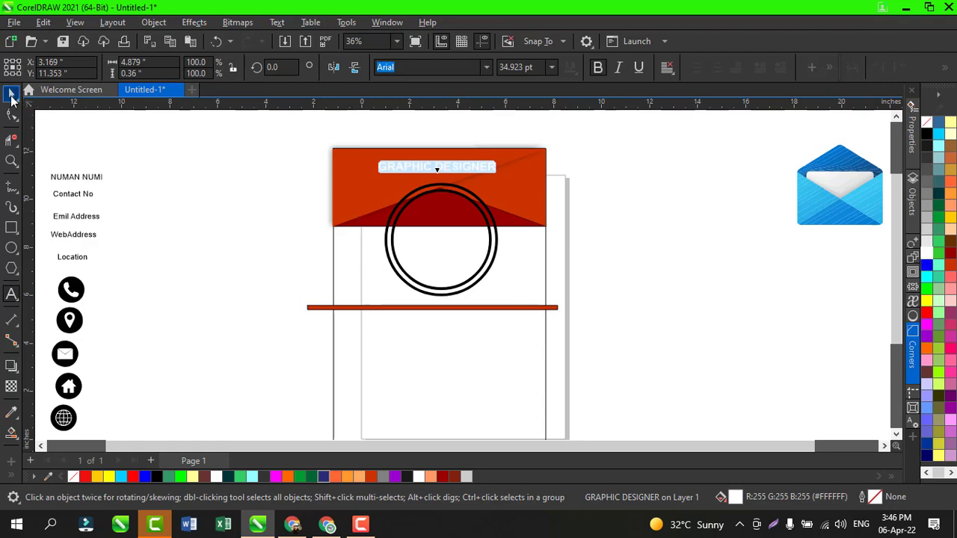
pyautogui.click(11, 99)
pyautogui.click(591, 190)
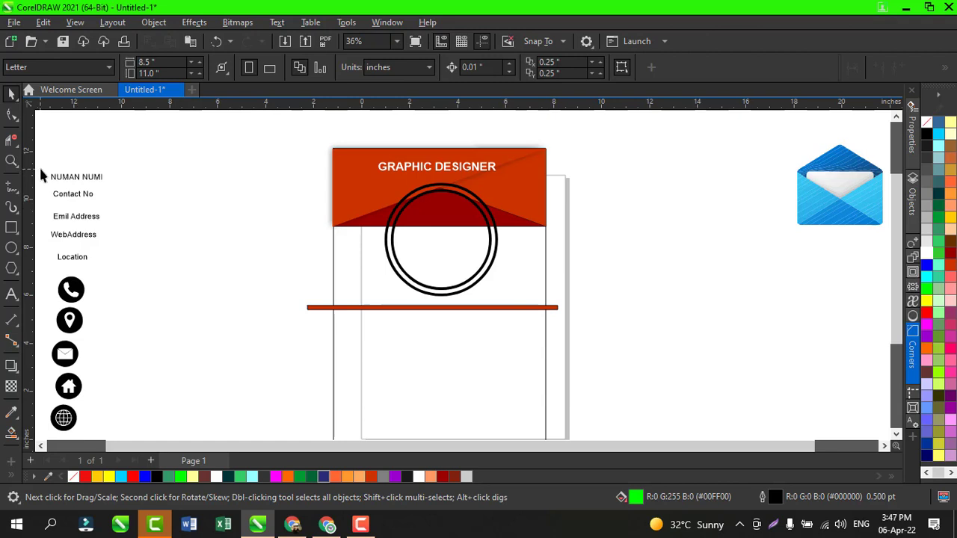
# Bring the name text closer to the layout and lower the orange-red divider bar to make room beneath the circles.
pyautogui.click(112, 181)
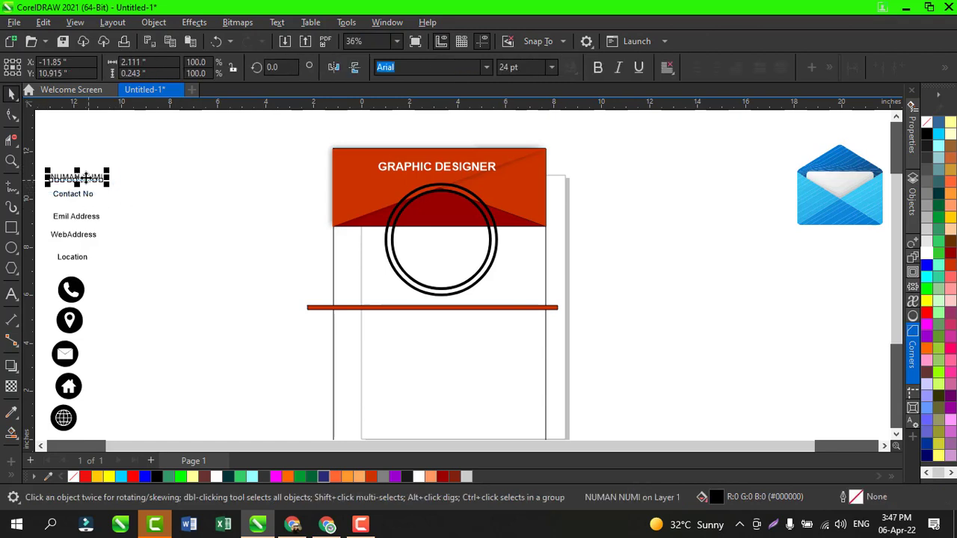
pyautogui.moveTo(113, 183); pyautogui.dragTo(259, 257)
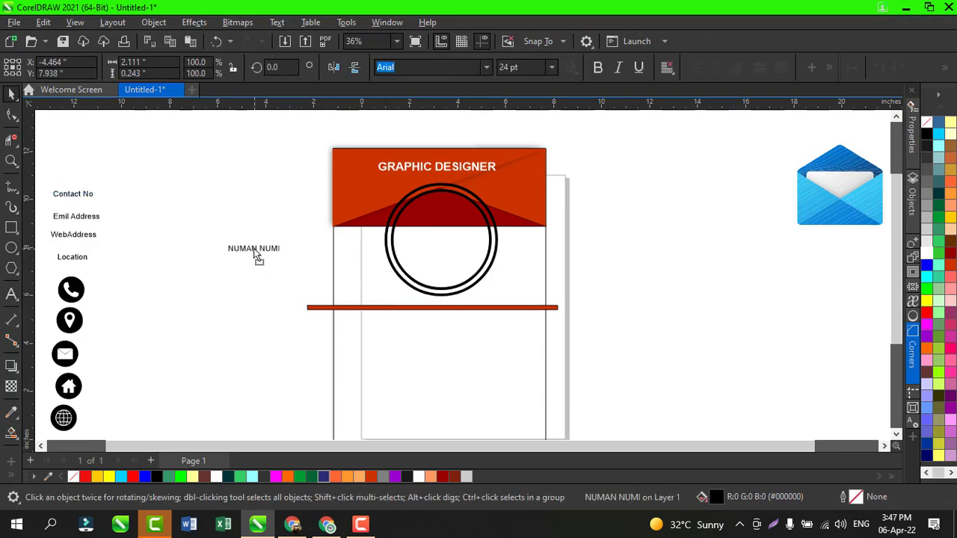
pyautogui.click(427, 309)
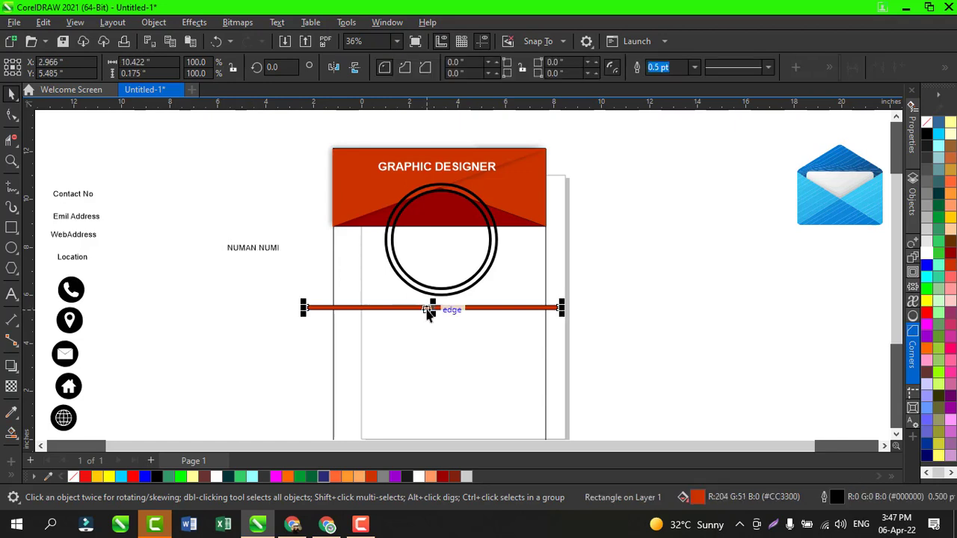
pyautogui.press('Down')
pyautogui.press('Down')
pyautogui.press('Down')
pyautogui.press('Down')
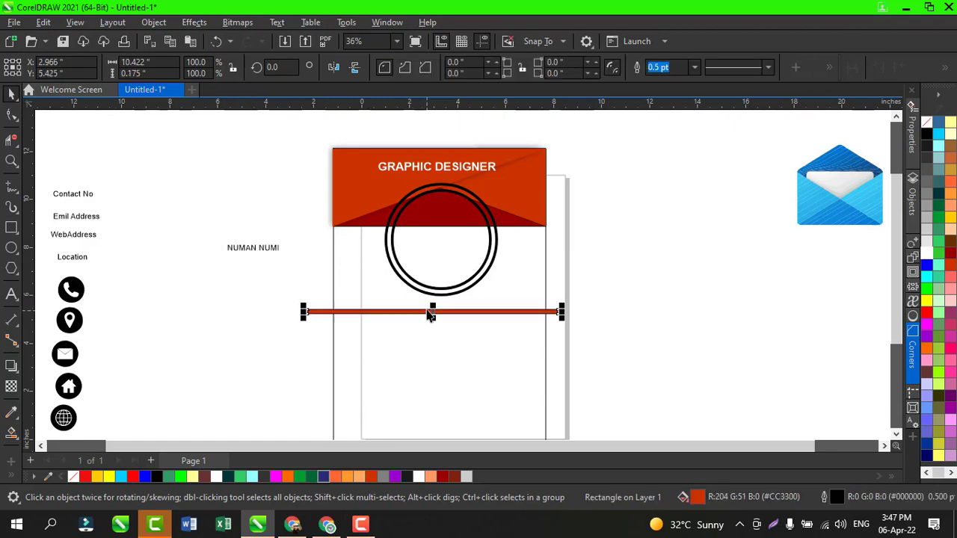
pyautogui.press('Down')
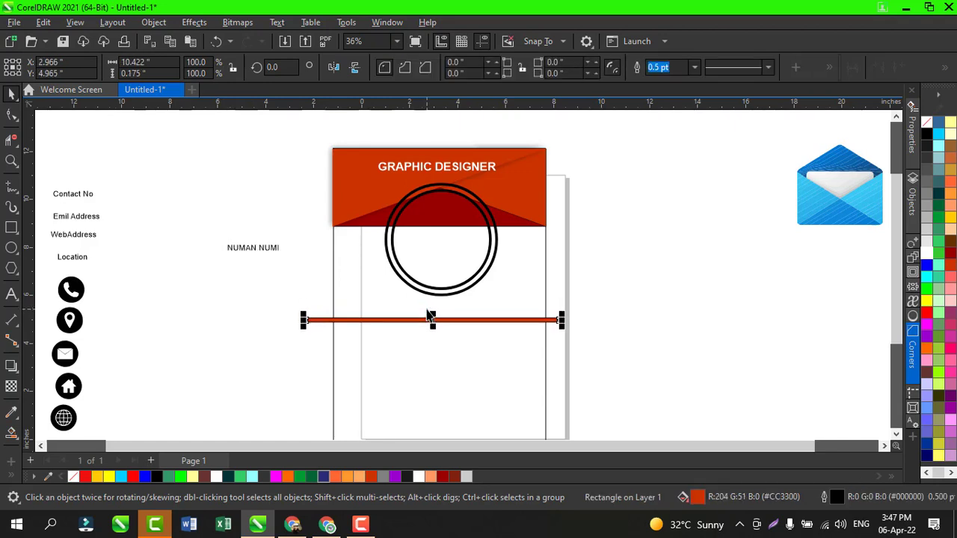
# Place the name text between the circles and the divider bar and enlarge it to about 50 pt.
pyautogui.moveTo(215, 219); pyautogui.dragTo(226, 244)
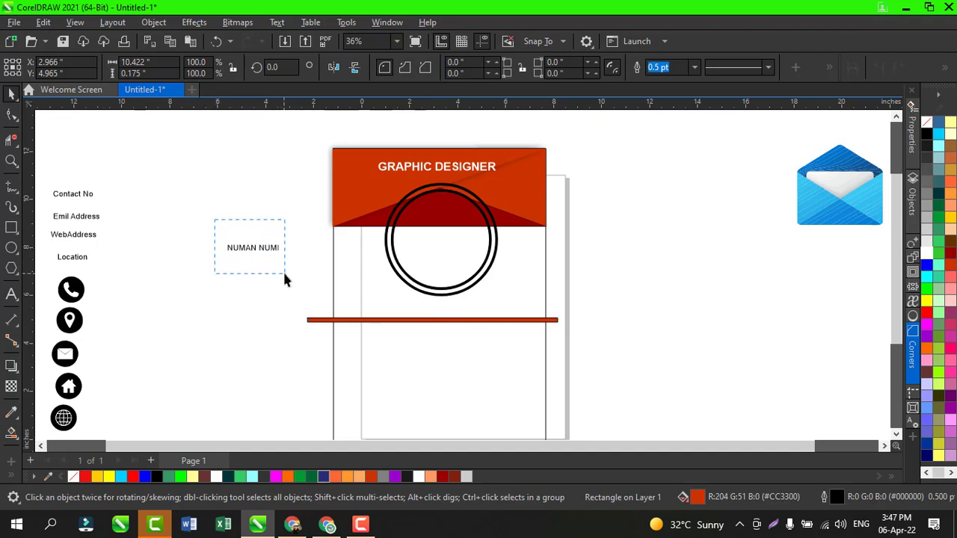
pyautogui.moveTo(284, 279); pyautogui.dragTo(500, 336)
pyautogui.doubleClick(448, 309)
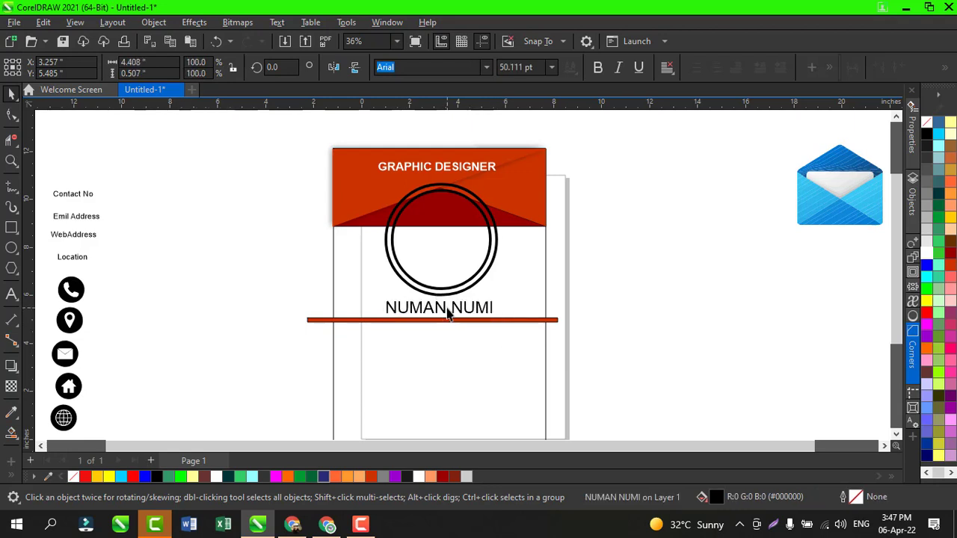
# Change the font of the whole name text to Arial Rounded MT Bold.
pyautogui.click(469, 312)
pyautogui.doubleClick(478, 310)
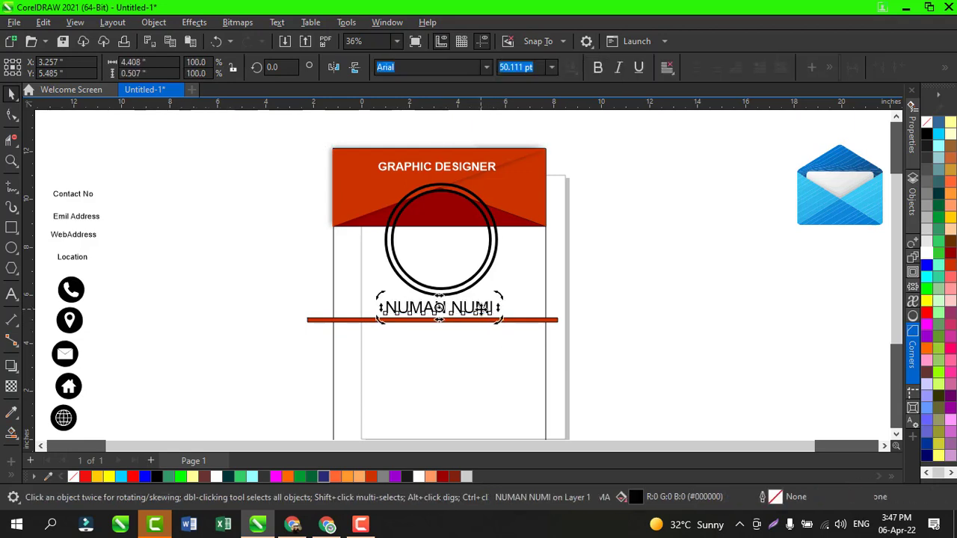
pyautogui.moveTo(494, 313); pyautogui.dragTo(387, 309)
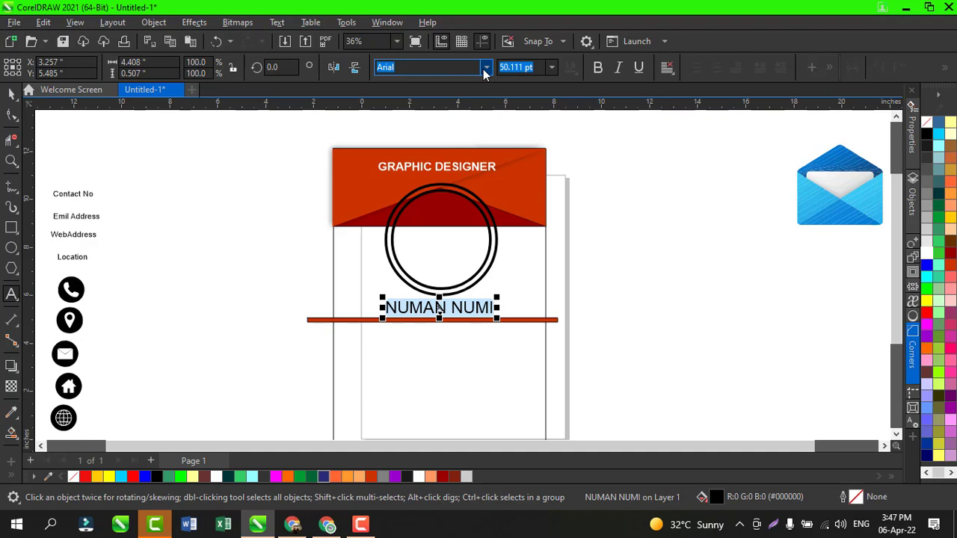
pyautogui.click(484, 67)
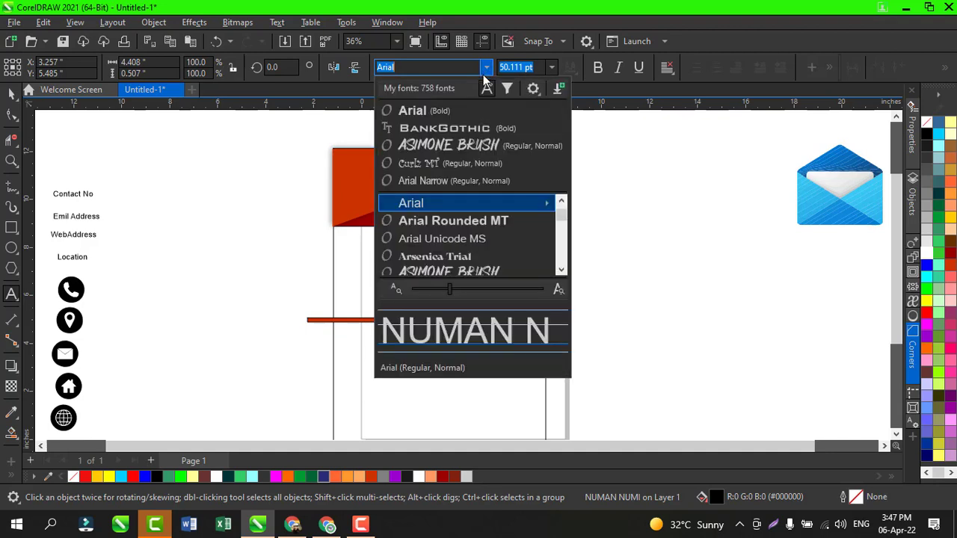
pyautogui.click(465, 221)
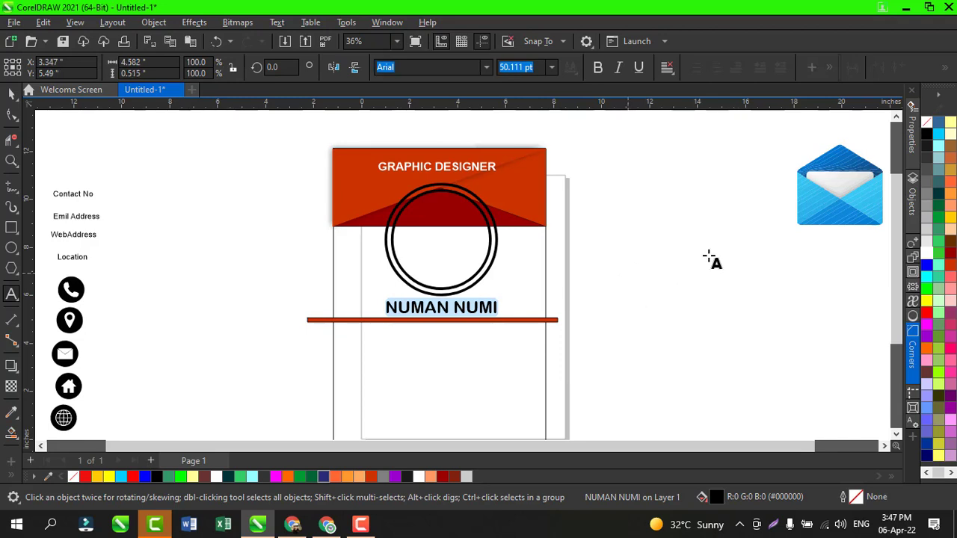
pyautogui.scroll(-1, 711, 259)
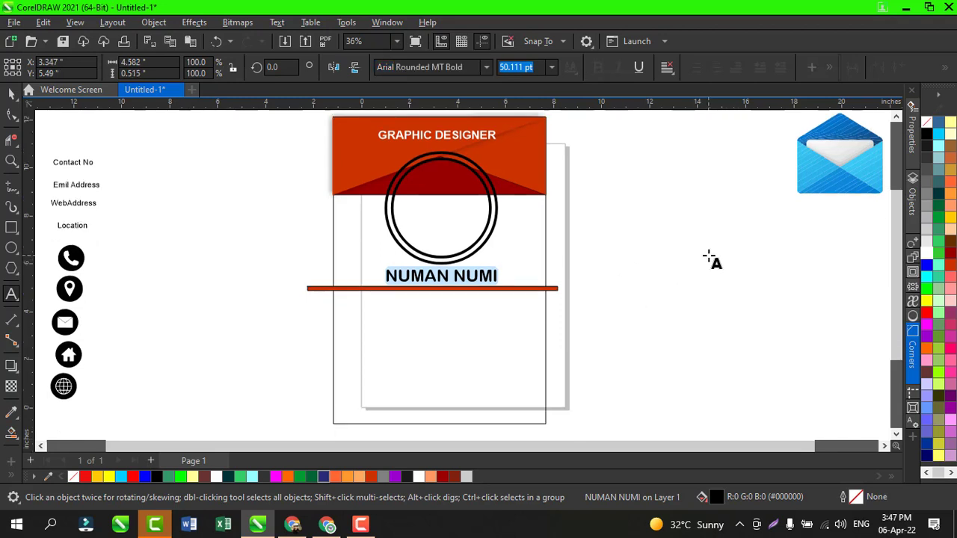
pyautogui.click(12, 94)
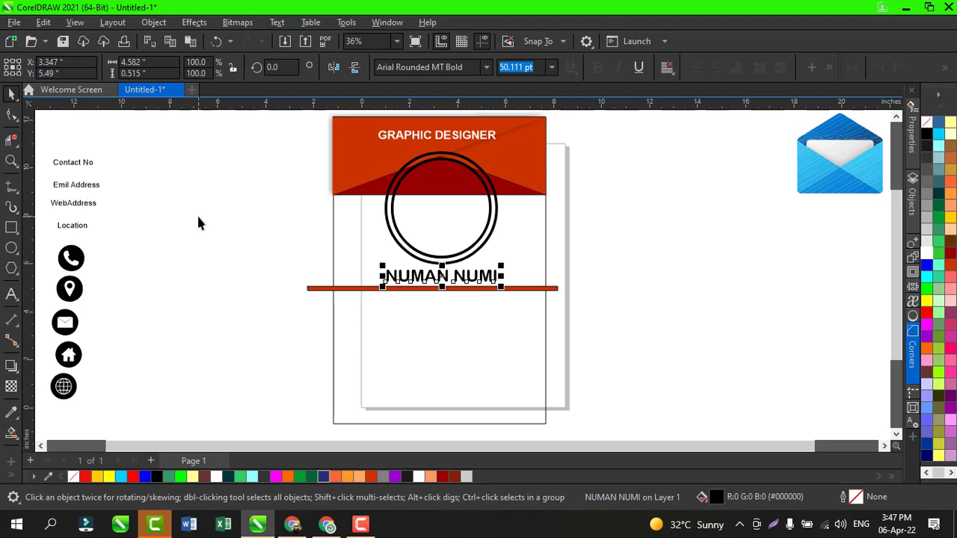
pyautogui.hotkey('ctrl', 'i')
pyautogui.click(234, 206)
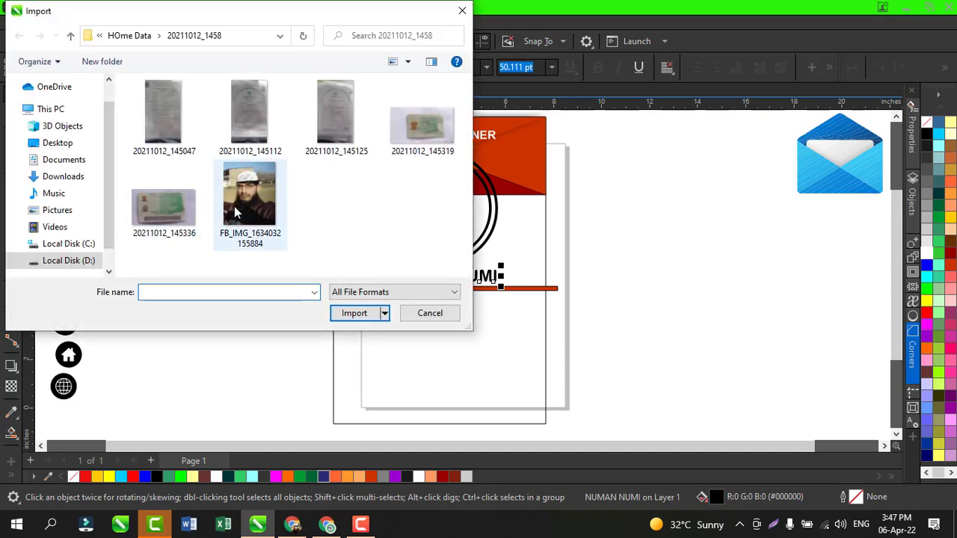
pyautogui.click(357, 316)
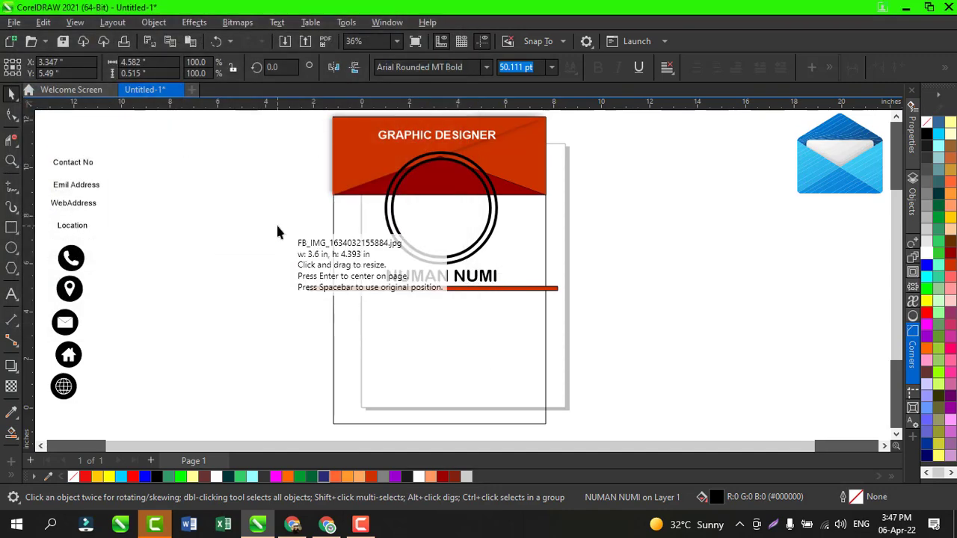
pyautogui.moveTo(198, 174); pyautogui.dragTo(303, 364)
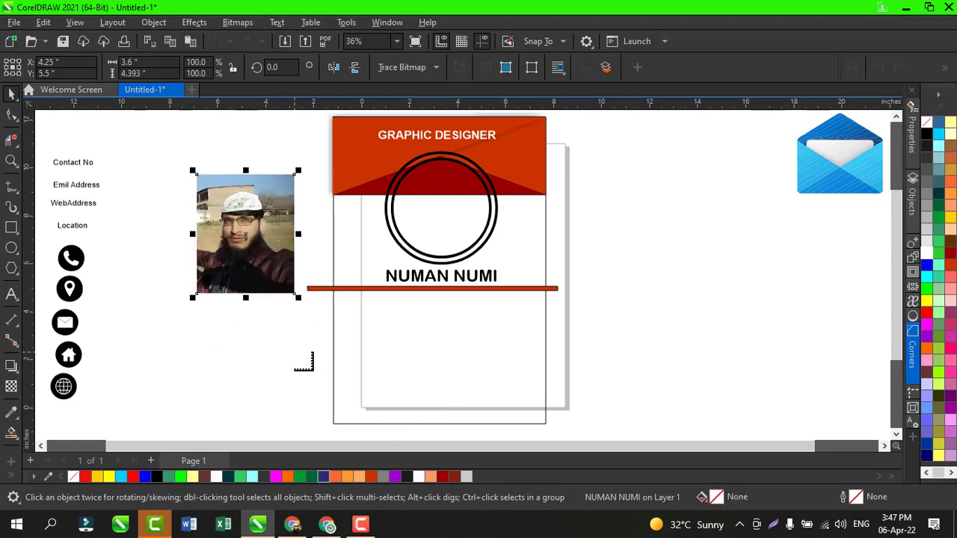
# PowerClip the portrait photo inside the inner circle of the frame.
pyautogui.click(155, 25)
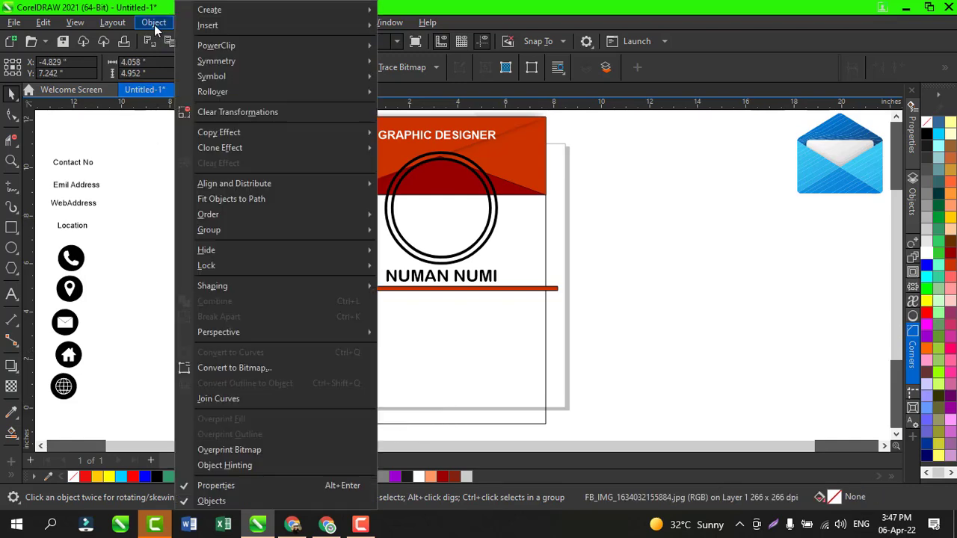
pyautogui.moveTo(357, 46)
pyautogui.click(433, 49)
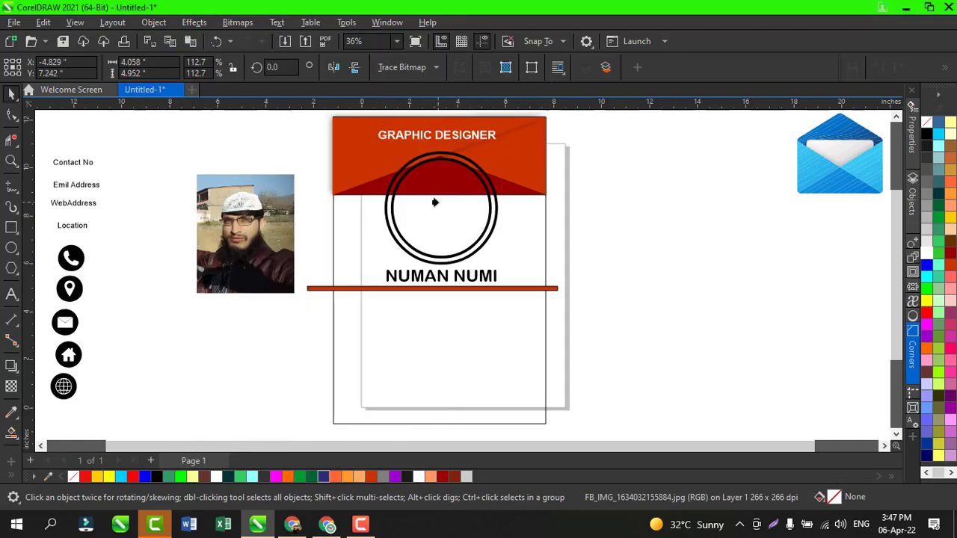
pyautogui.click(434, 211)
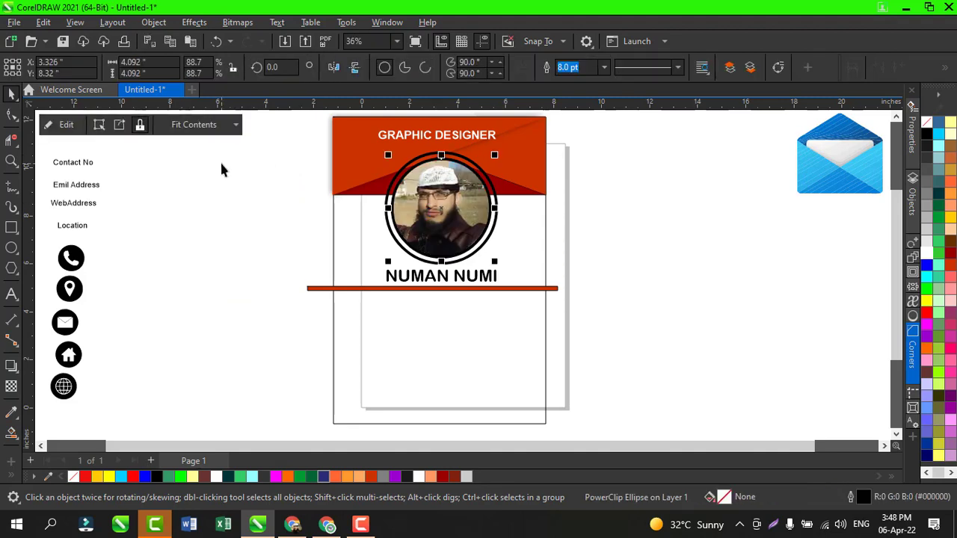
pyautogui.click(199, 179)
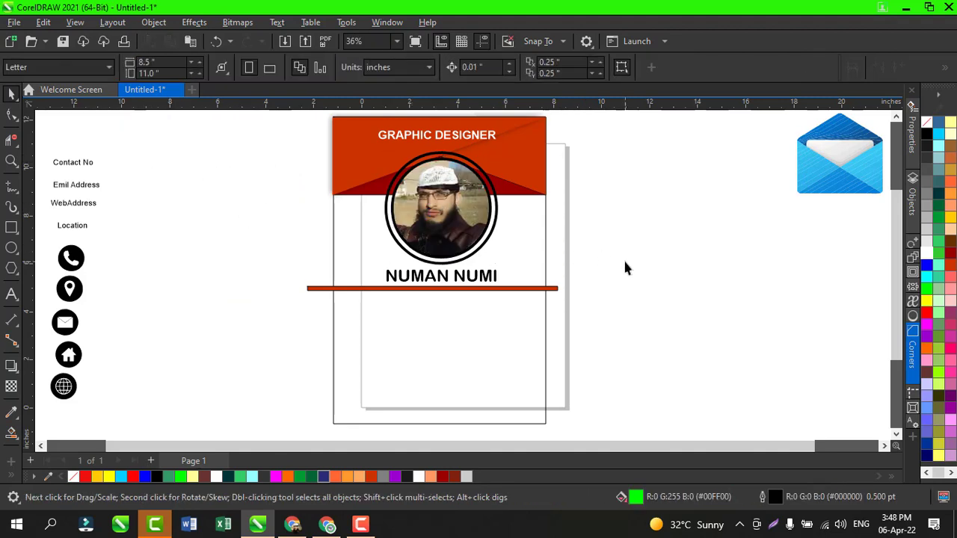
pyautogui.click(491, 236)
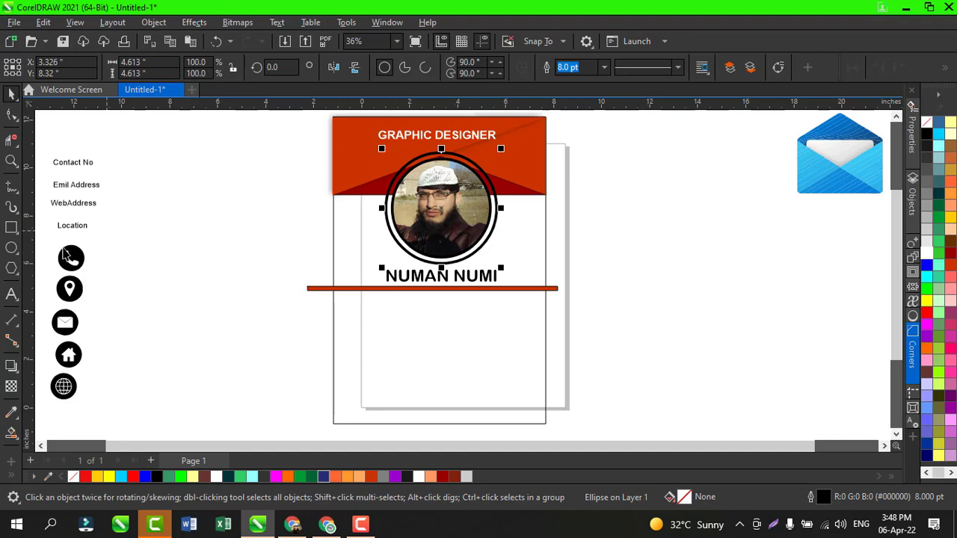
pyautogui.moveTo(49, 148); pyautogui.dragTo(107, 238)
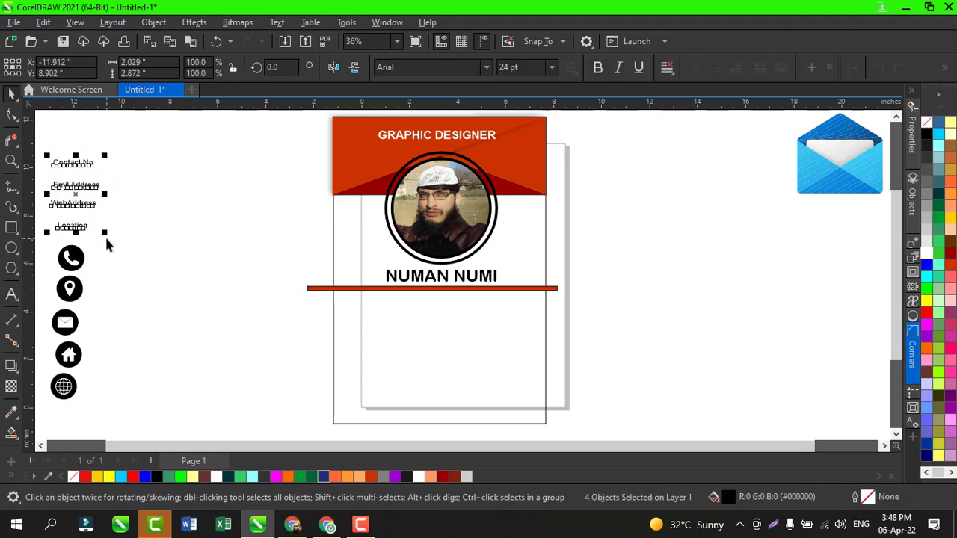
pyautogui.press('t')
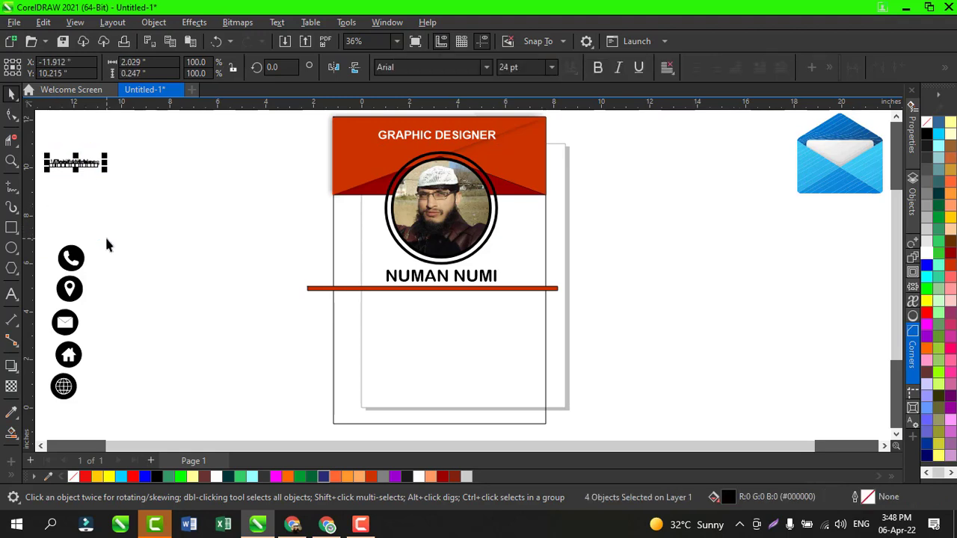
pyautogui.hotkey('ctrl', 'z')
pyautogui.press('l')
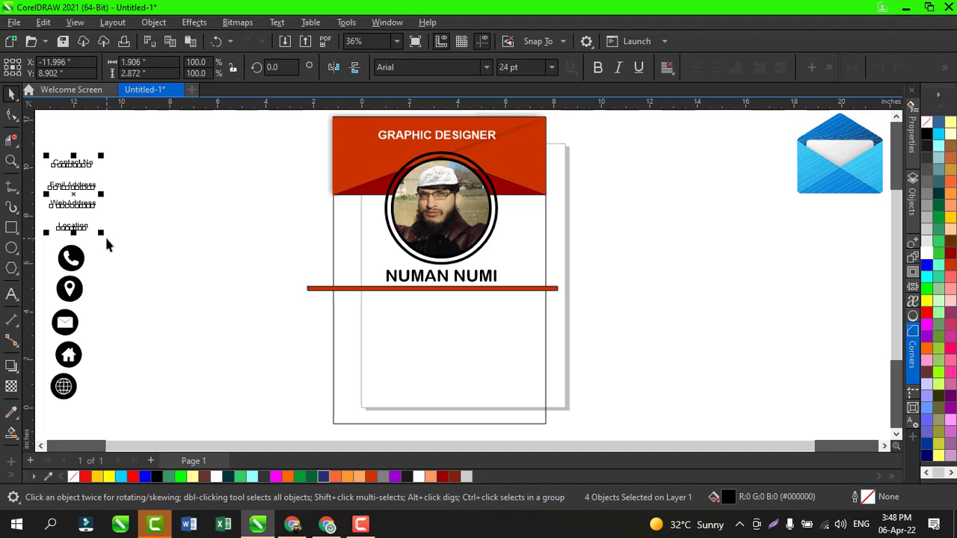
pyautogui.click(163, 226)
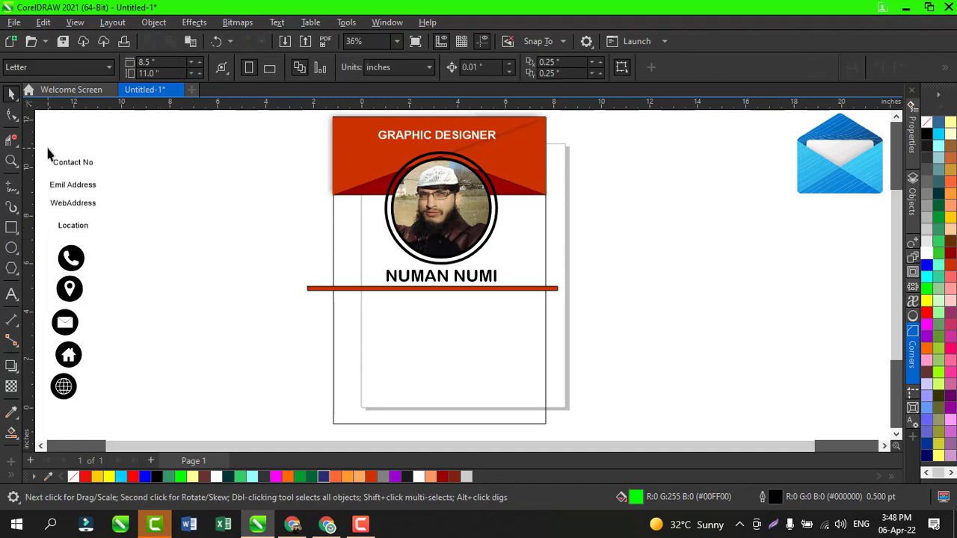
# Left-align the four contact labels and place them below the divider bar, enlarged to about 31 pt and stretched to about 3.4 in wide.
pyautogui.moveTo(125, 239); pyautogui.dragTo(127, 241)
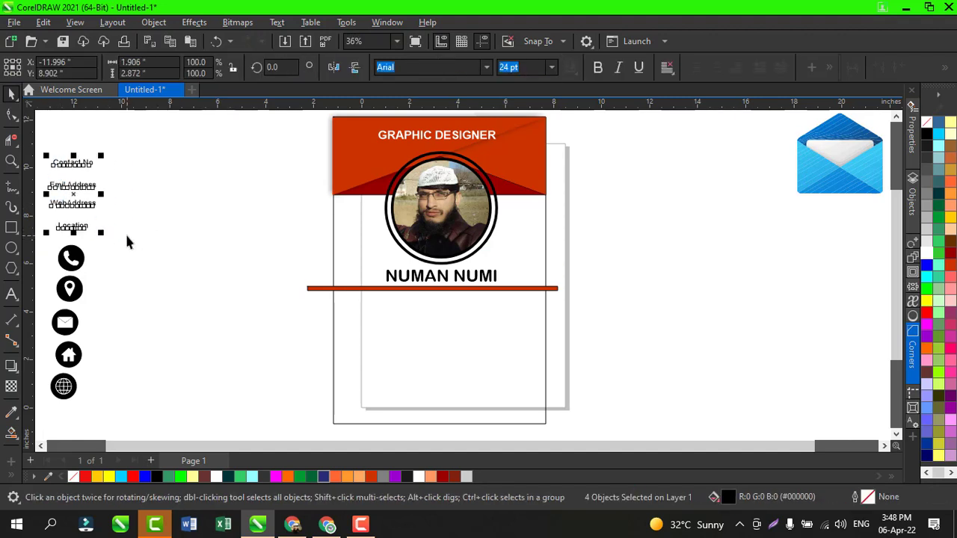
pyautogui.press('l')
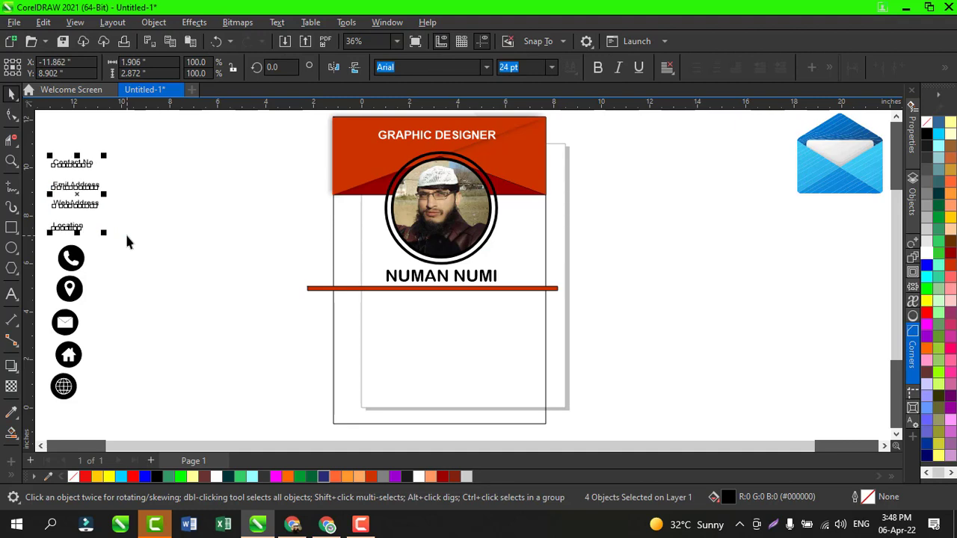
pyautogui.moveTo(81, 204); pyautogui.dragTo(469, 392)
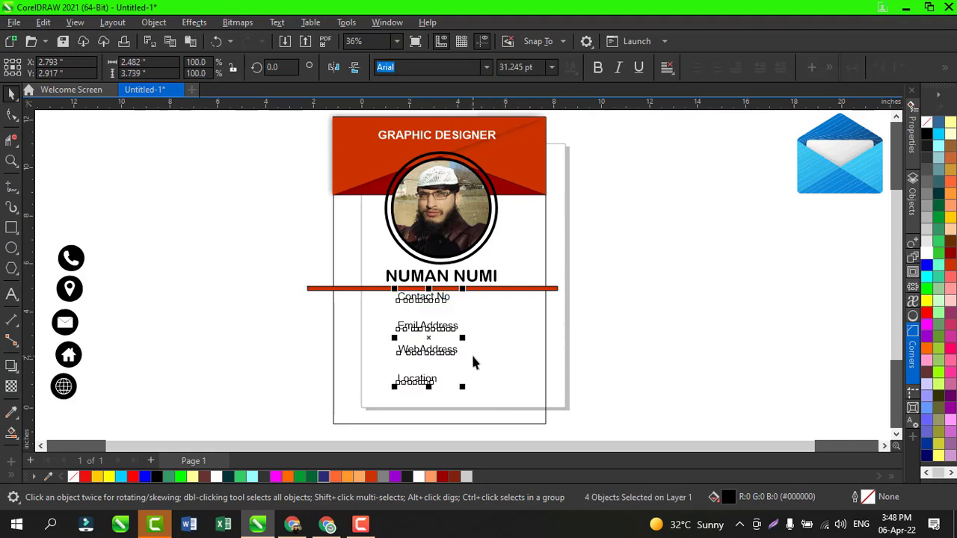
pyautogui.moveTo(464, 340); pyautogui.dragTo(439, 347)
pyautogui.click(661, 312)
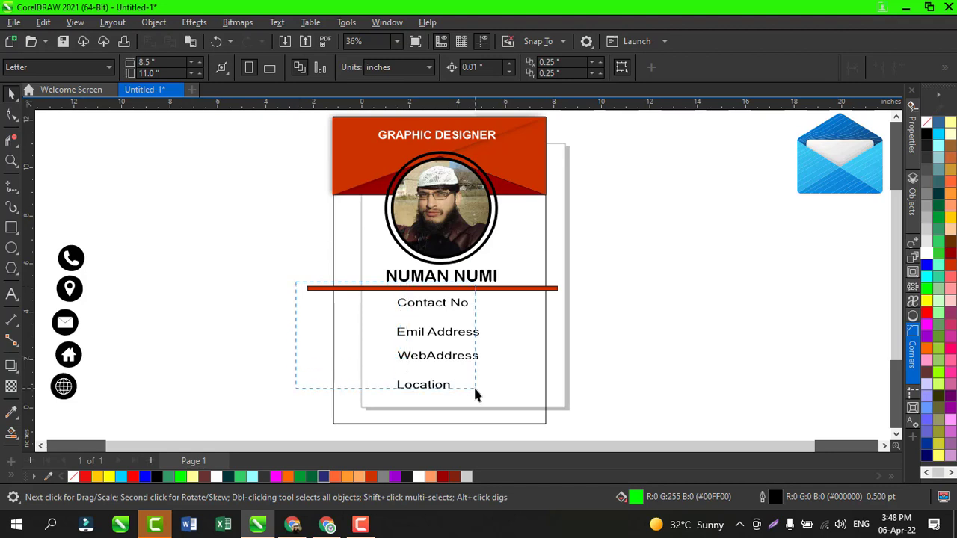
# Shift the contact labels slightly right and space the Contact No, Emil Address, WebAddress and Location lines more evenly below the bar.
pyautogui.moveTo(475, 395); pyautogui.dragTo(489, 398)
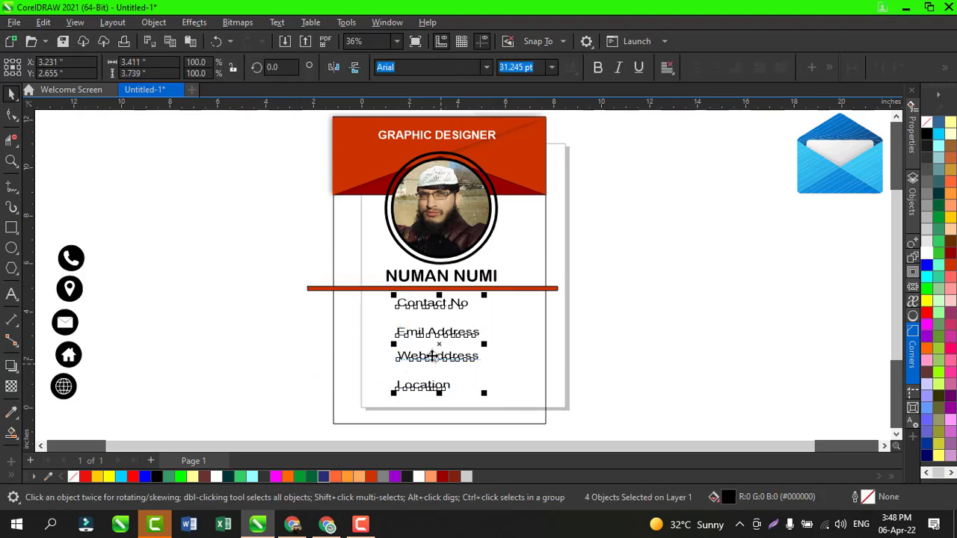
pyautogui.moveTo(441, 350); pyautogui.dragTo(447, 325)
pyautogui.click(581, 360)
pyautogui.click(450, 332)
pyautogui.click(447, 358)
pyautogui.moveTo(447, 358); pyautogui.dragTo(449, 357)
pyautogui.click(438, 392)
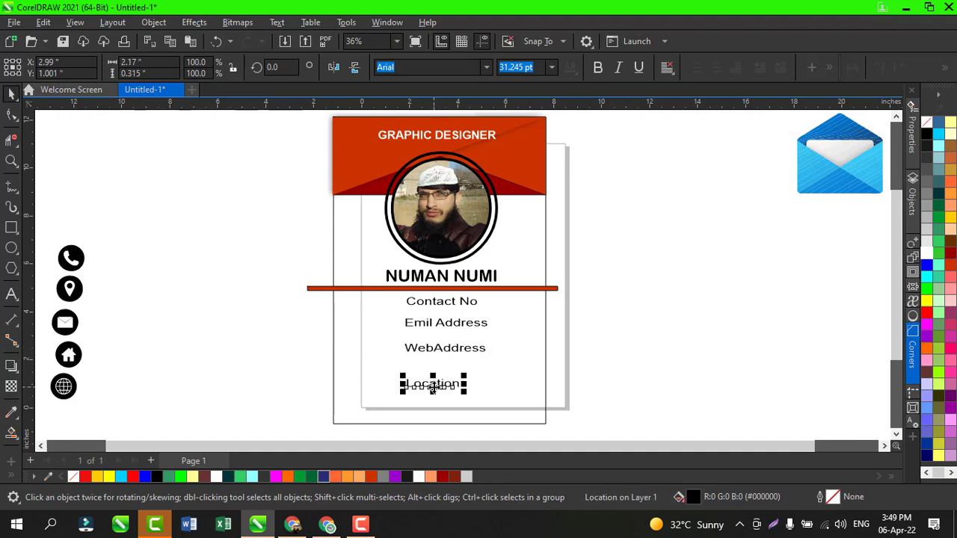
pyautogui.moveTo(438, 391); pyautogui.dragTo(436, 371)
pyautogui.click(281, 325)
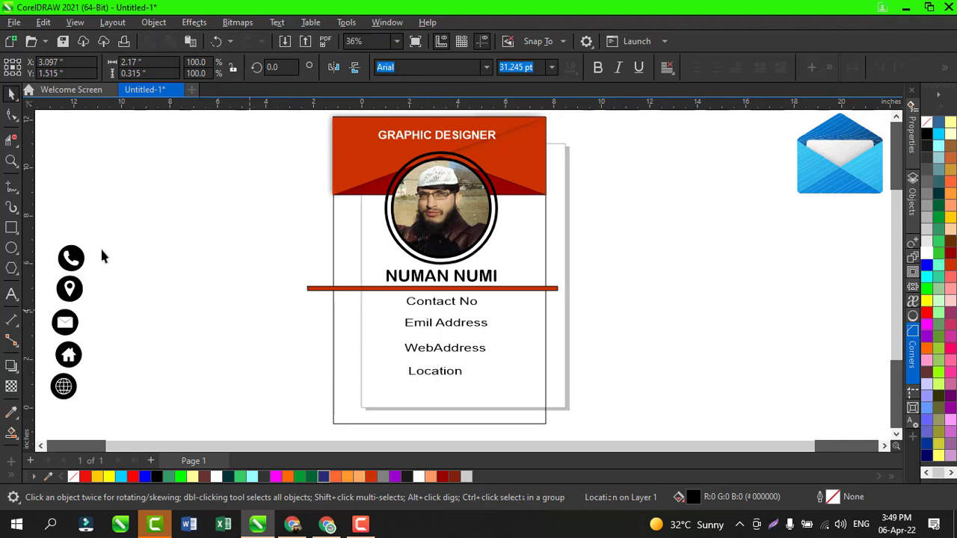
# Place the phone icon beside Contact No at about 0.94 in and the location pin icon beside Location at about 0.74 in.
pyautogui.click(68, 267)
pyautogui.moveTo(73, 256); pyautogui.dragTo(406, 326)
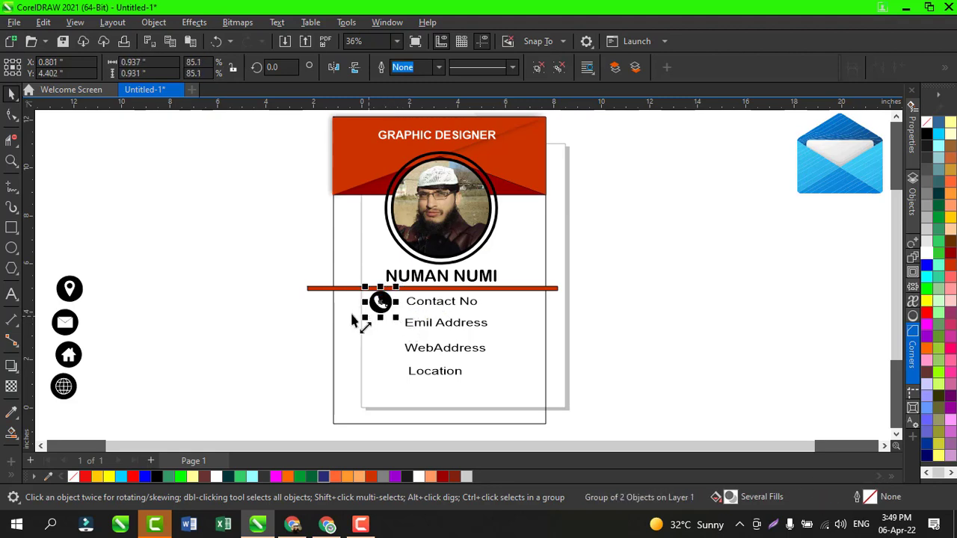
pyautogui.click(69, 290)
pyautogui.moveTo(70, 293); pyautogui.dragTo(396, 387)
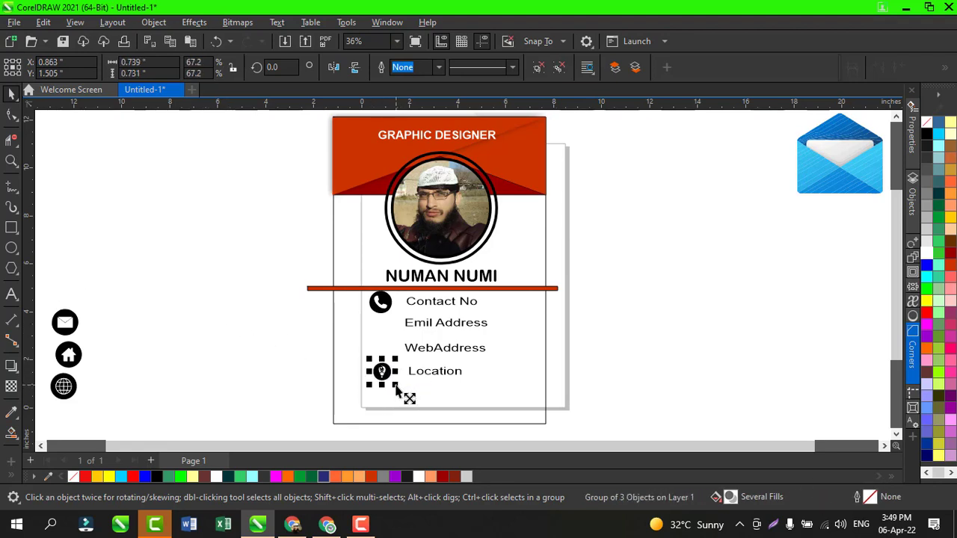
pyautogui.click(291, 362)
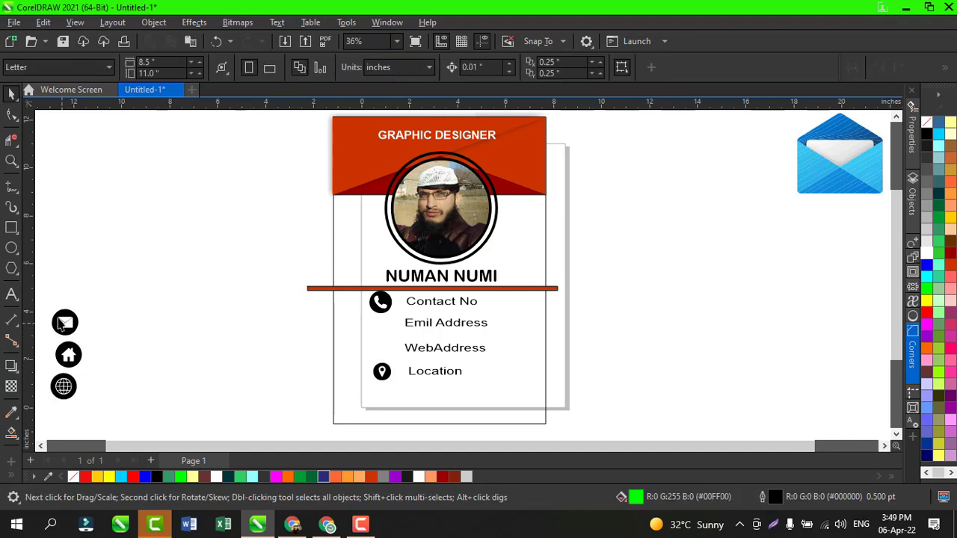
# Place the envelope icon beside the Emil Address label and shrink the phone icon to about 0.63 in.
pyautogui.moveTo(47, 297); pyautogui.dragTo(383, 327)
pyautogui.click(394, 317)
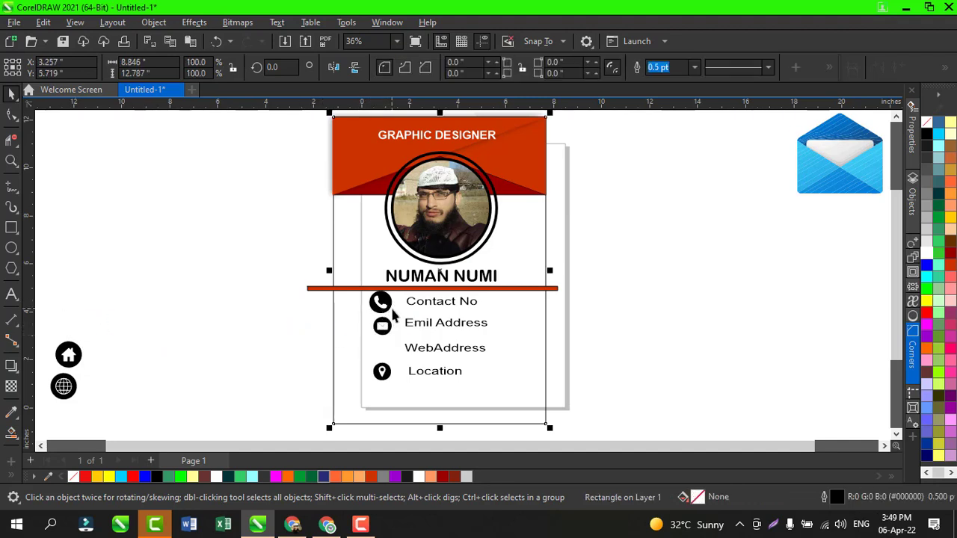
pyautogui.click(284, 308)
pyautogui.click(378, 305)
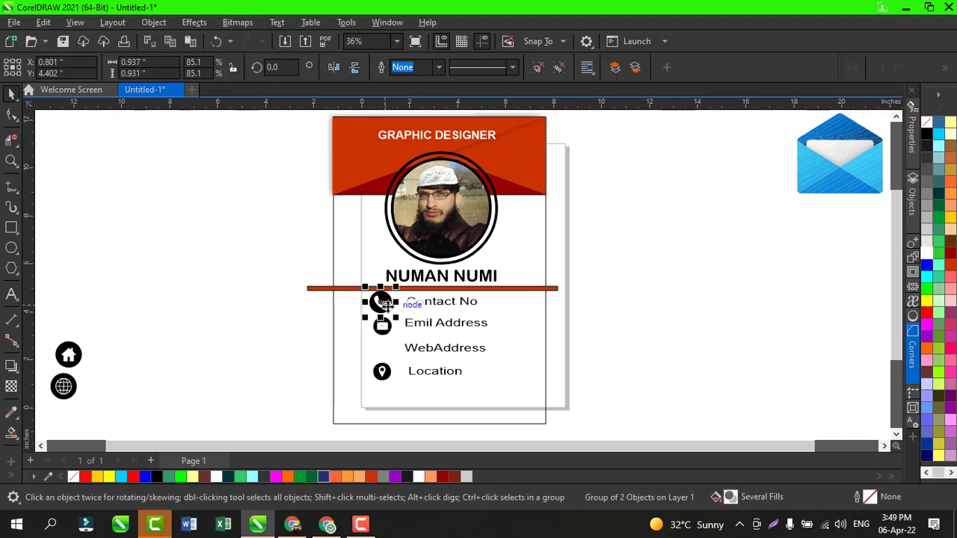
pyautogui.moveTo(397, 319); pyautogui.dragTo(391, 313)
pyautogui.click(229, 325)
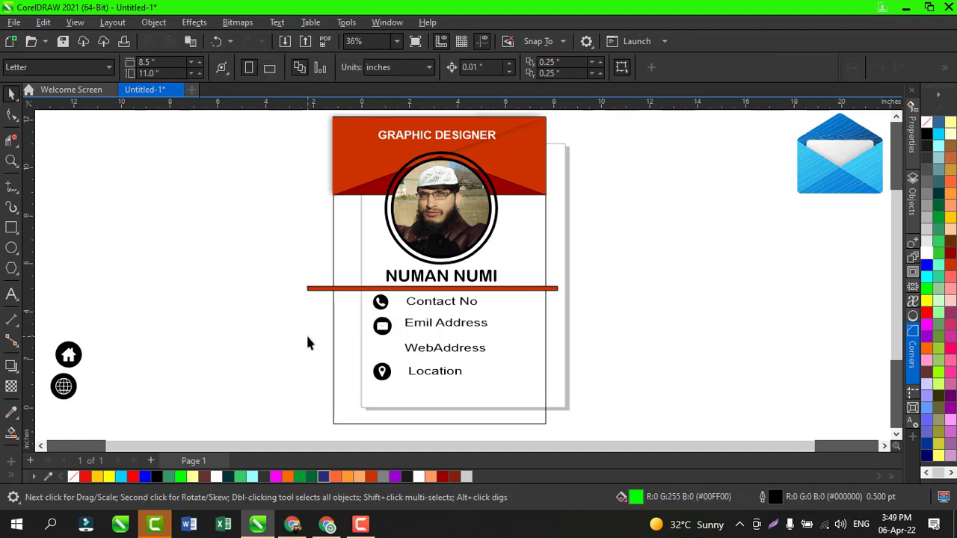
# Group the globe icon's parts and place it beside the WebAddress label at about 0.67 in.
pyautogui.moveTo(43, 323); pyautogui.dragTo(96, 377)
pyautogui.hotkey('ctrl', 'g')
pyautogui.moveTo(93, 404); pyautogui.dragTo(381, 352)
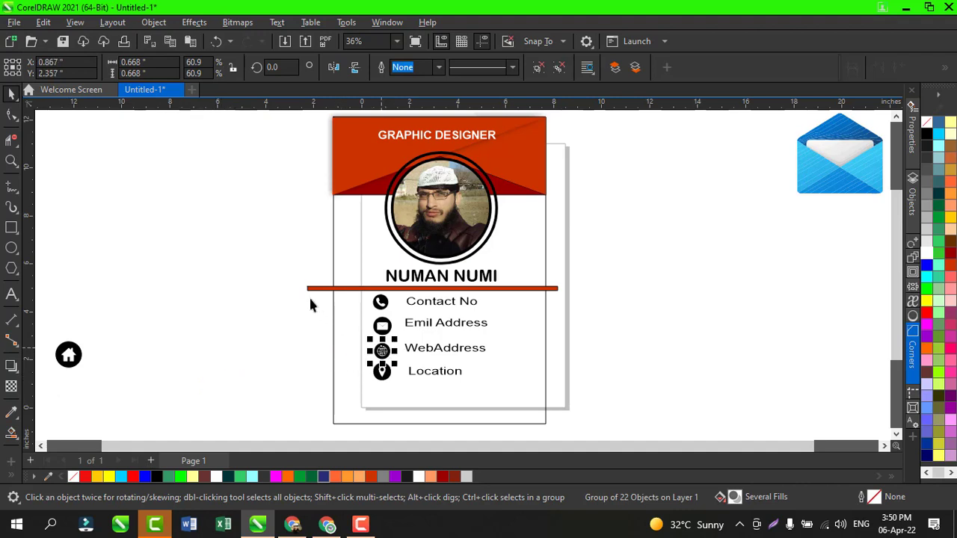
# Move the four contact icons and their labels off the page into the empty area on its left side.
pyautogui.moveTo(288, 280); pyautogui.dragTo(506, 402)
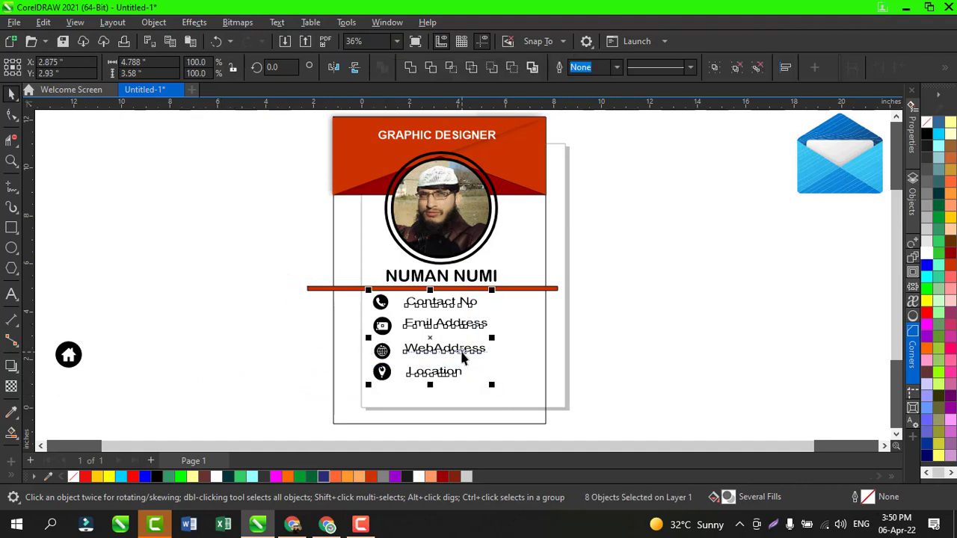
pyautogui.moveTo(429, 339); pyautogui.dragTo(221, 266)
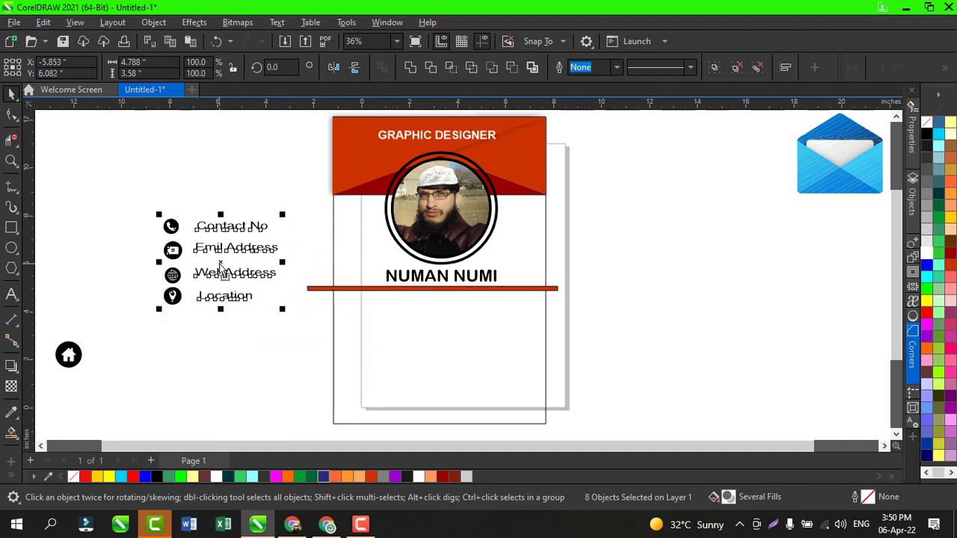
pyautogui.press('l')
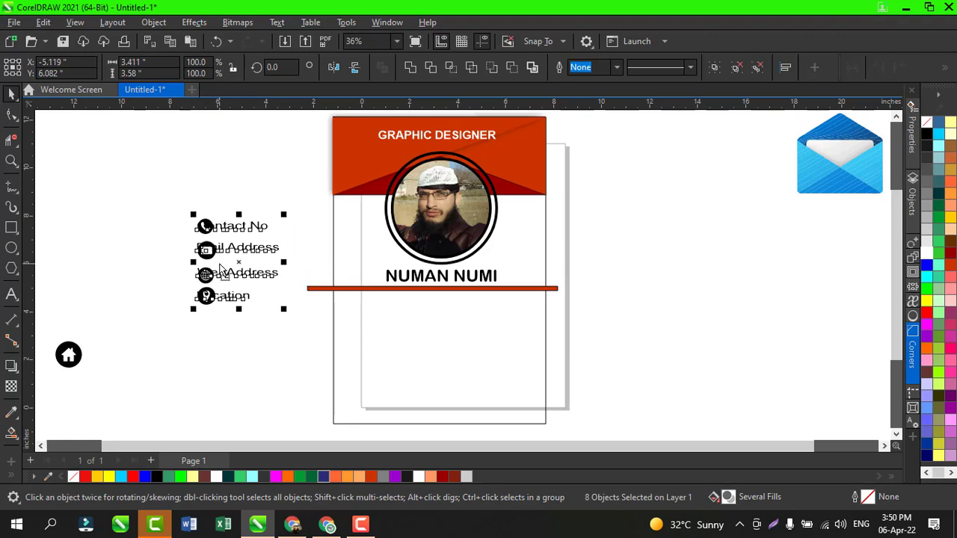
pyautogui.hotkey('ctrl', 'z')
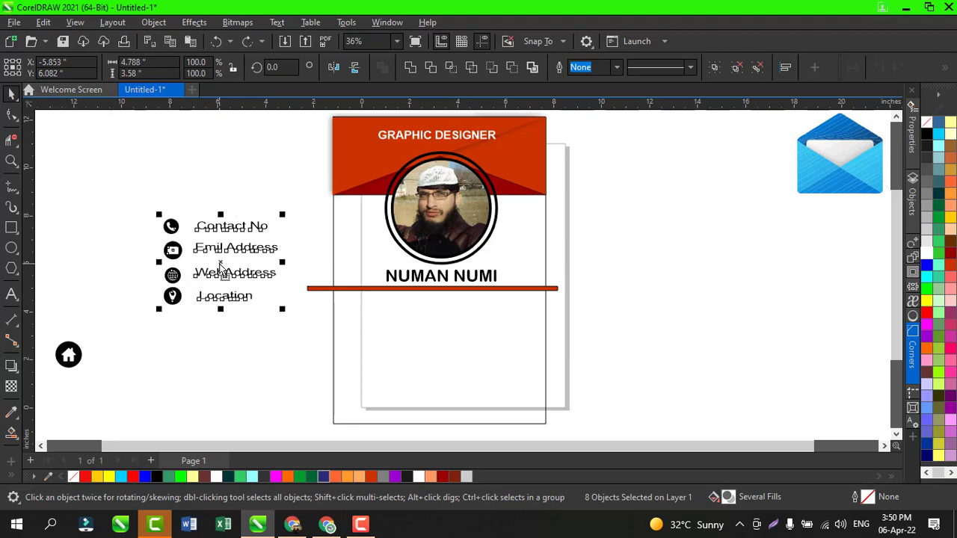
pyautogui.click(159, 186)
pyautogui.moveTo(172, 254); pyautogui.dragTo(188, 317)
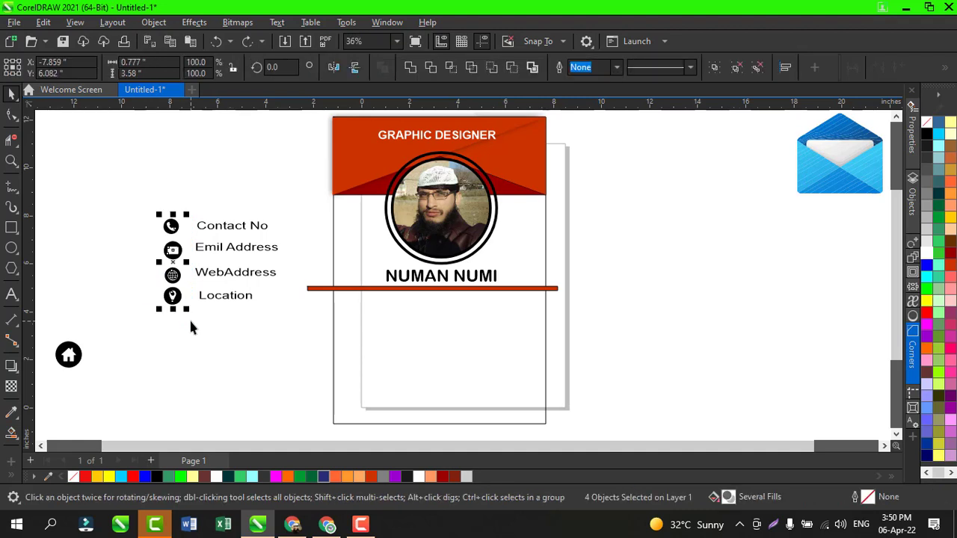
pyautogui.press('y')
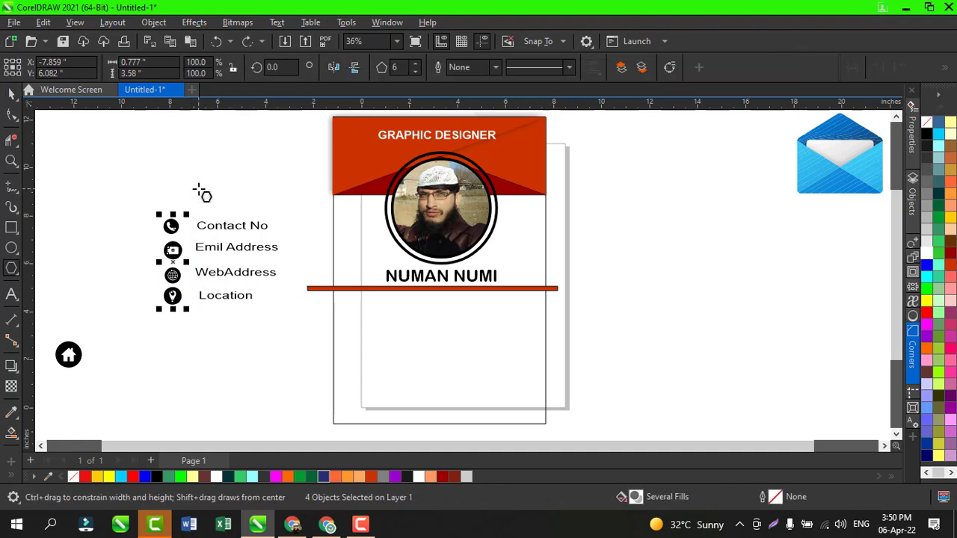
pyautogui.press('Escape')
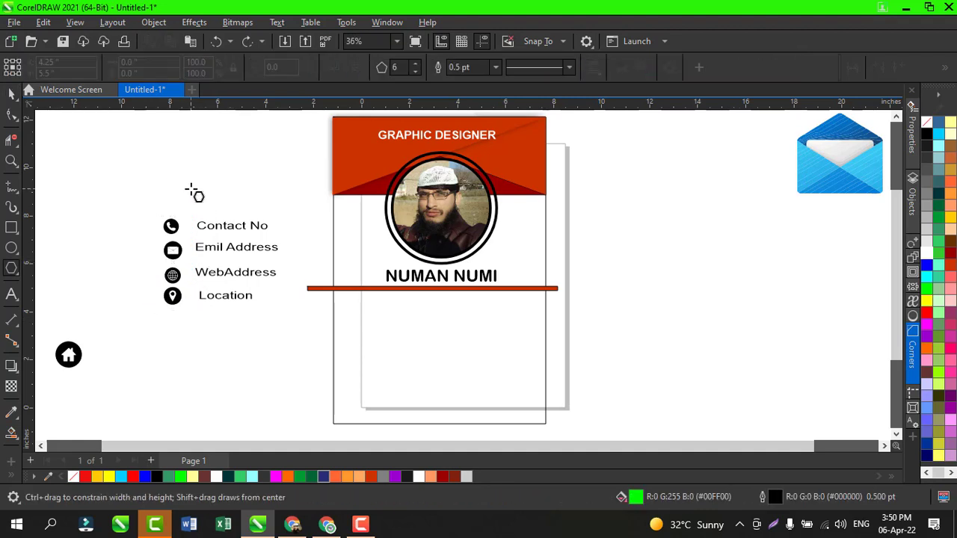
# Left-align the four contact labels with one another, leaving out the icons.
pyautogui.click(9, 95)
pyautogui.moveTo(199, 255); pyautogui.dragTo(281, 337)
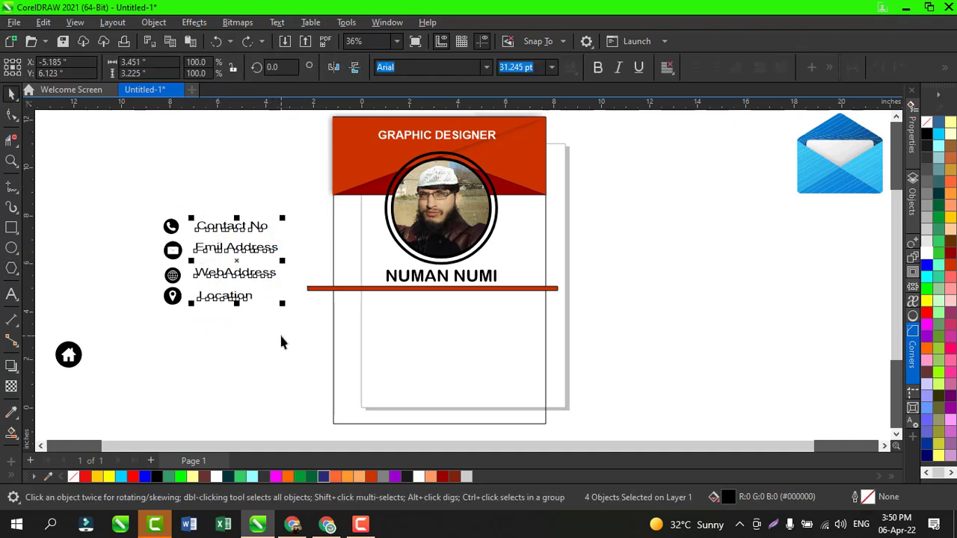
pyautogui.press('l')
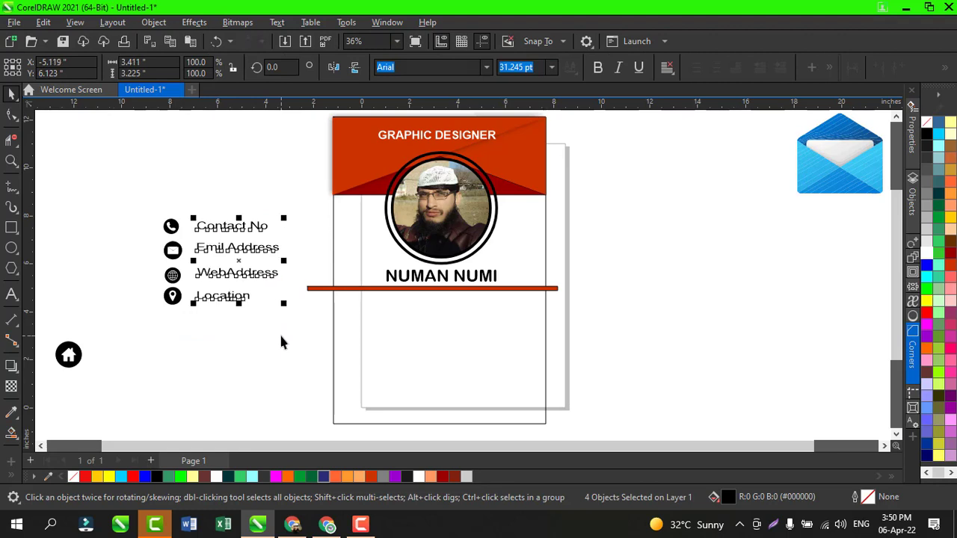
# Align the phone icon with the Contact No label and the envelope icon with the Emil Address label along their horizontal centres.
pyautogui.moveTo(148, 190); pyautogui.dragTo(284, 357)
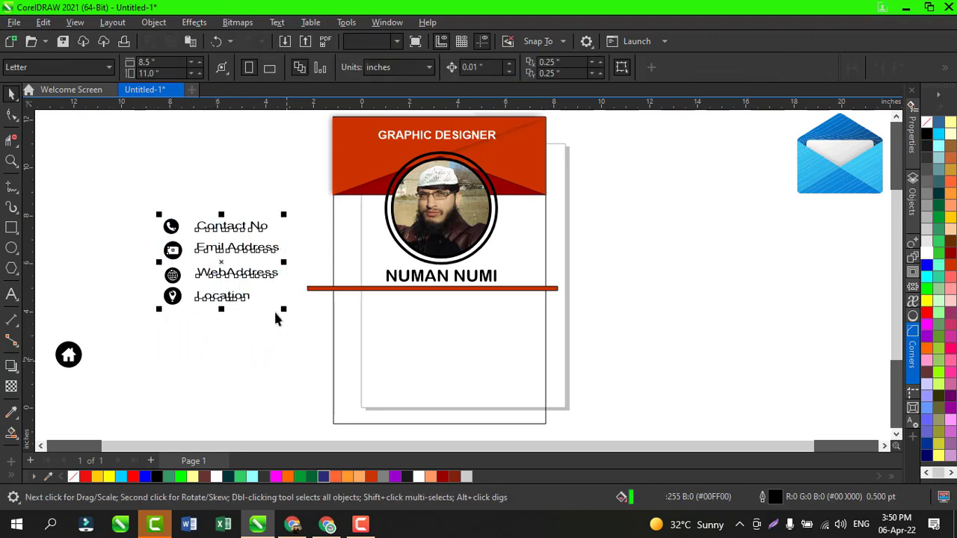
pyautogui.click(126, 189)
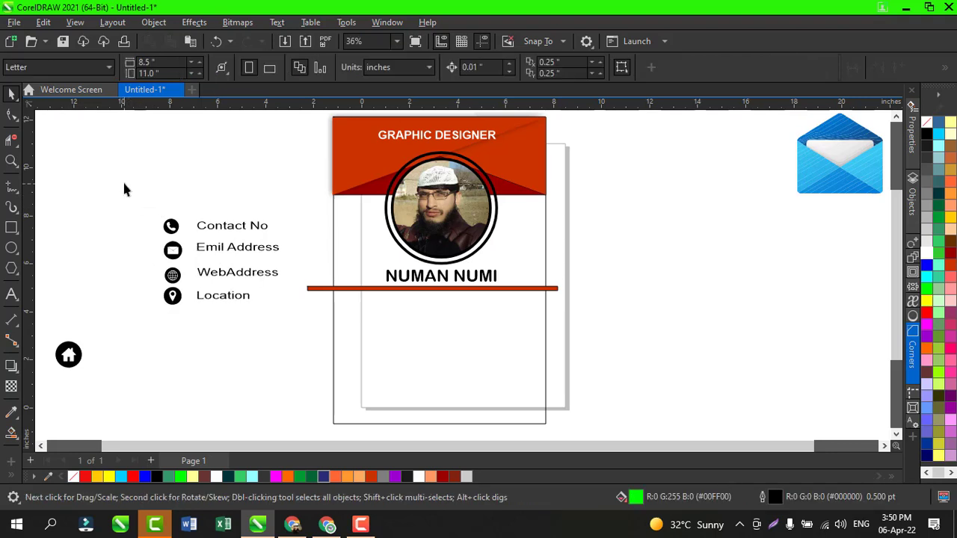
pyautogui.moveTo(123, 181); pyautogui.dragTo(290, 236)
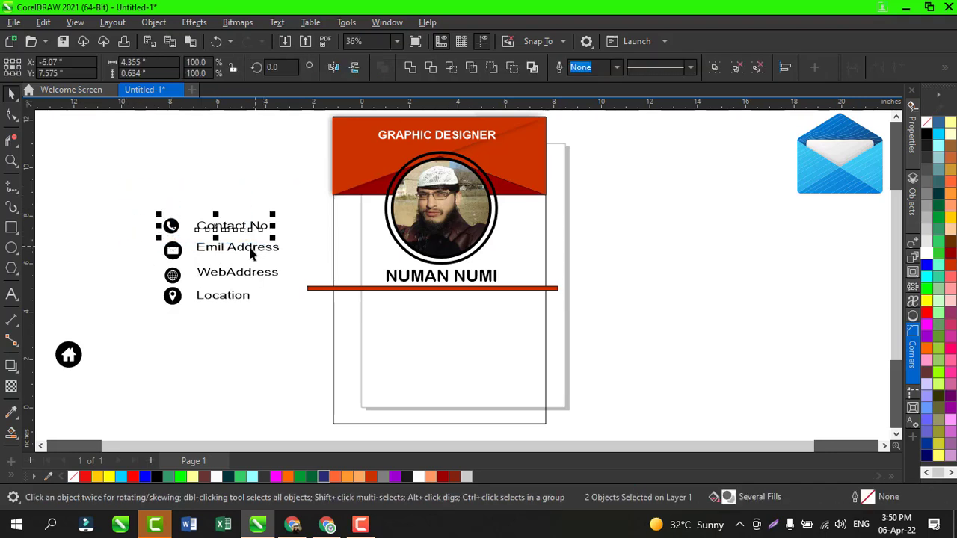
pyautogui.click(126, 218)
pyautogui.moveTo(133, 237); pyautogui.dragTo(293, 268)
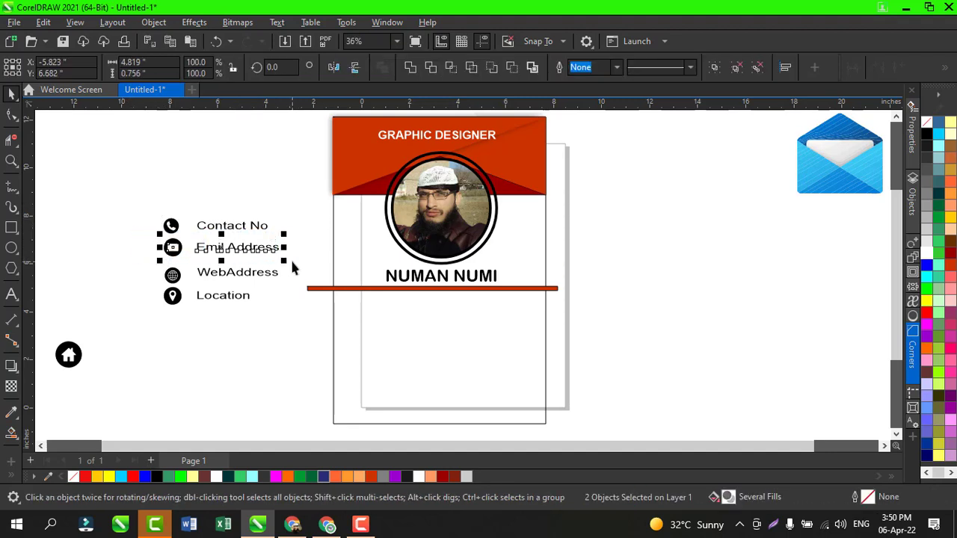
# Align the globe icon with the WebAddress label and the pin icon with the Location label along their horizontal centres.
pyautogui.click(138, 239)
pyautogui.moveTo(138, 254); pyautogui.dragTo(212, 287)
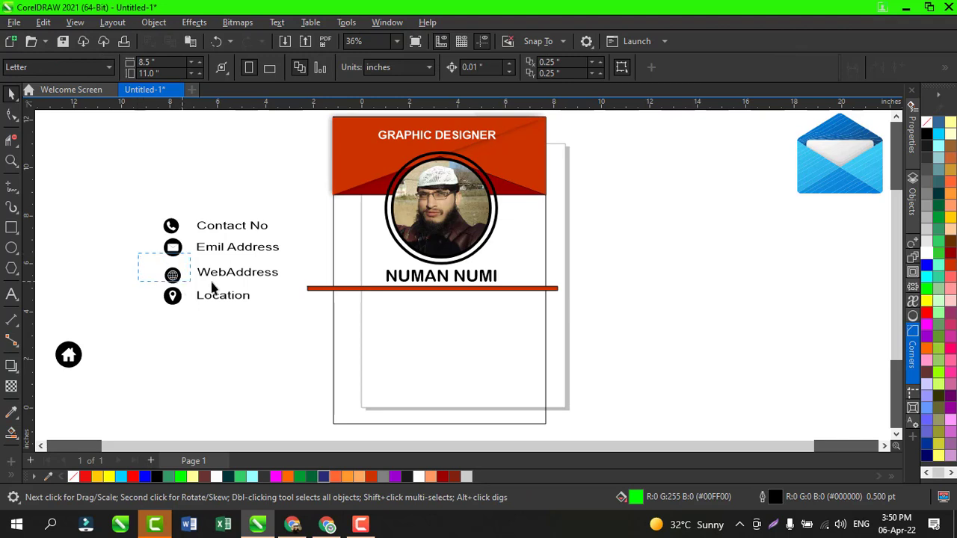
pyautogui.moveTo(290, 292); pyautogui.dragTo(296, 294)
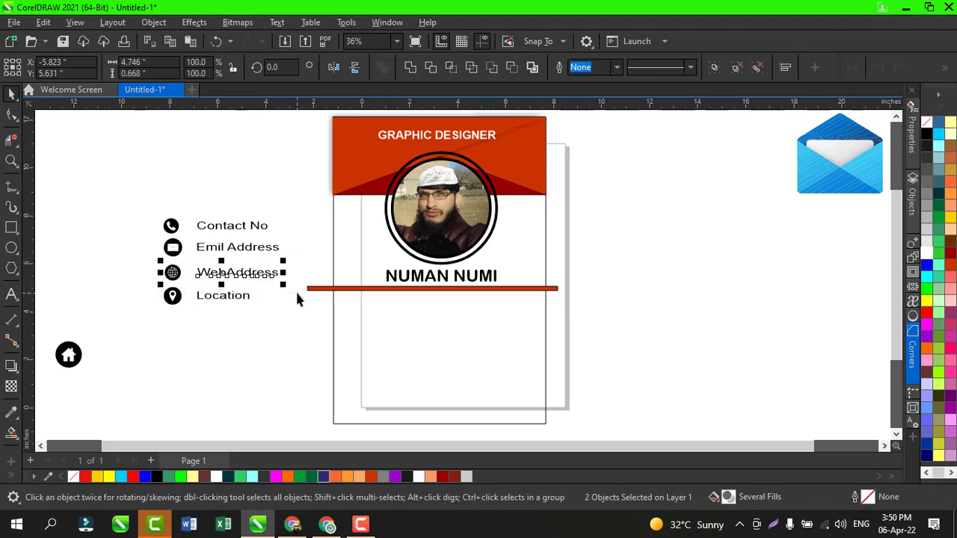
pyautogui.click(130, 239)
pyautogui.moveTo(136, 273); pyautogui.dragTo(219, 316)
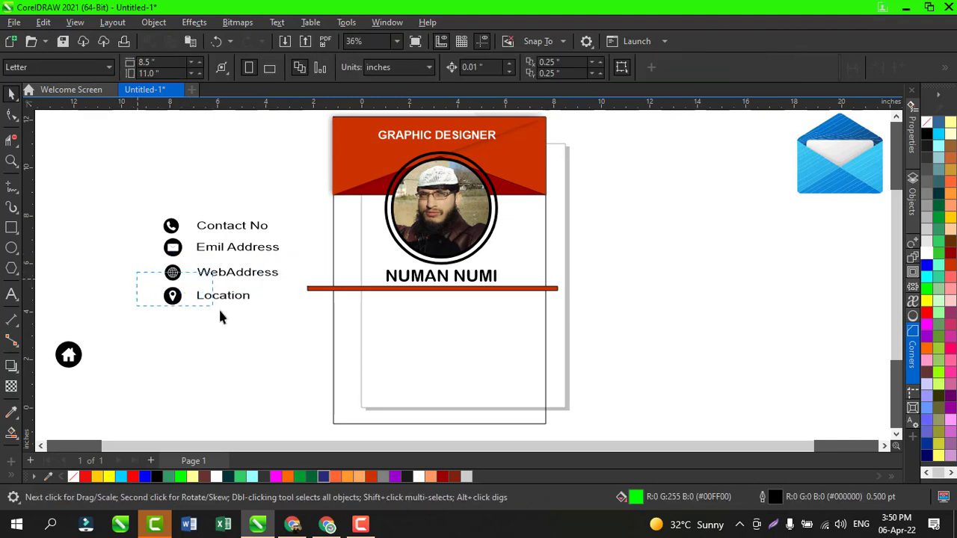
pyautogui.moveTo(284, 334); pyautogui.dragTo(284, 333)
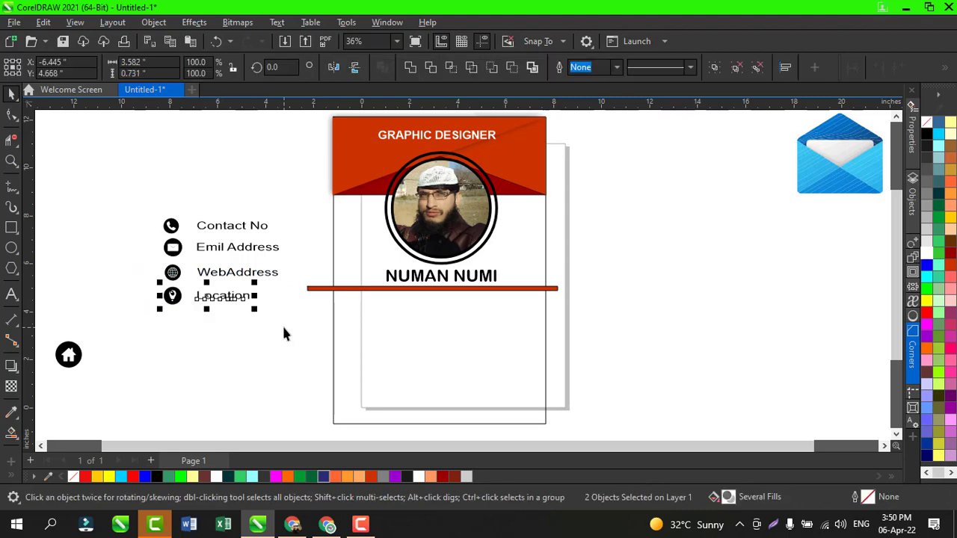
pyautogui.click(81, 197)
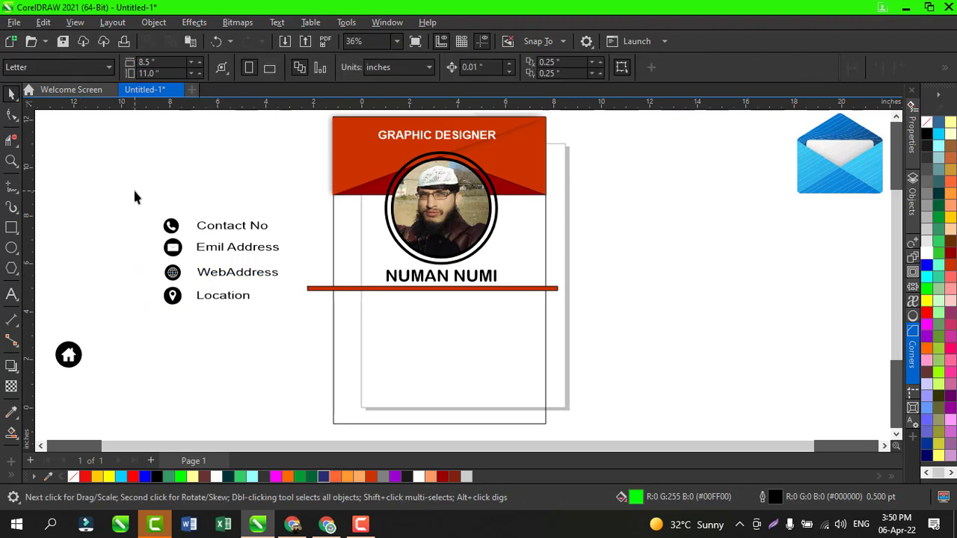
pyautogui.moveTo(135, 191); pyautogui.dragTo(273, 240)
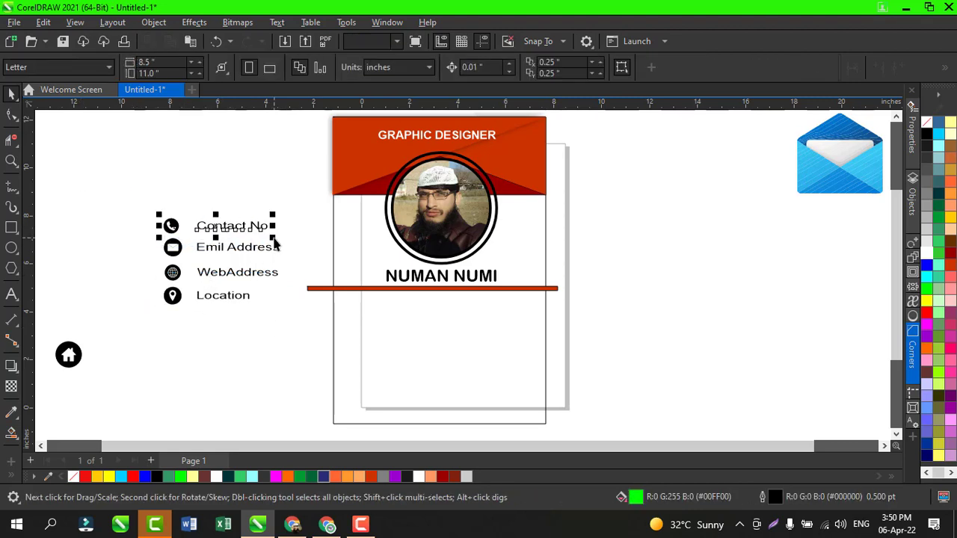
# Centre the phone, envelope, globe and pin icons on one common vertical axis.
pyautogui.click(129, 169)
pyautogui.moveTo(133, 177); pyautogui.dragTo(203, 348)
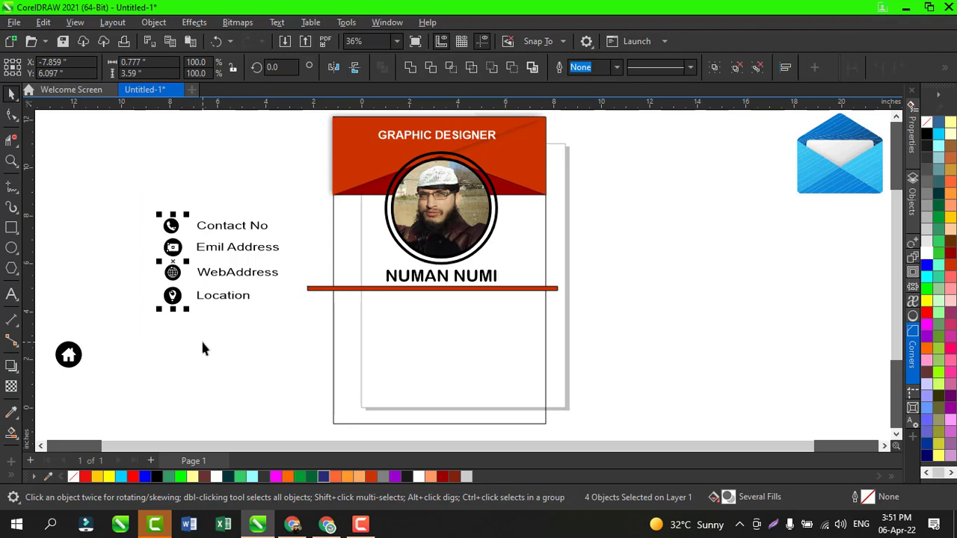
pyautogui.press('c')
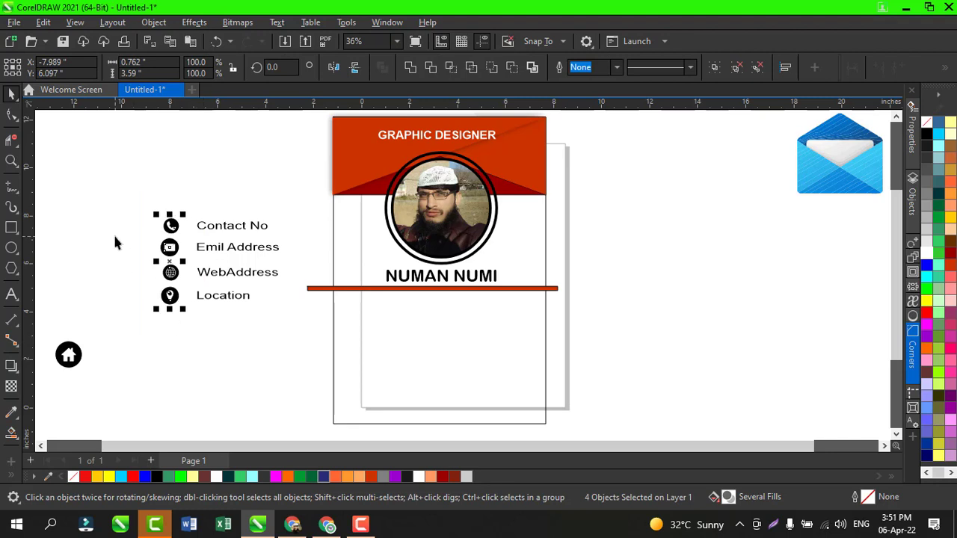
# Group the four contact icons and their four labels into one object.
pyautogui.click(115, 207)
pyautogui.moveTo(127, 188); pyautogui.dragTo(292, 333)
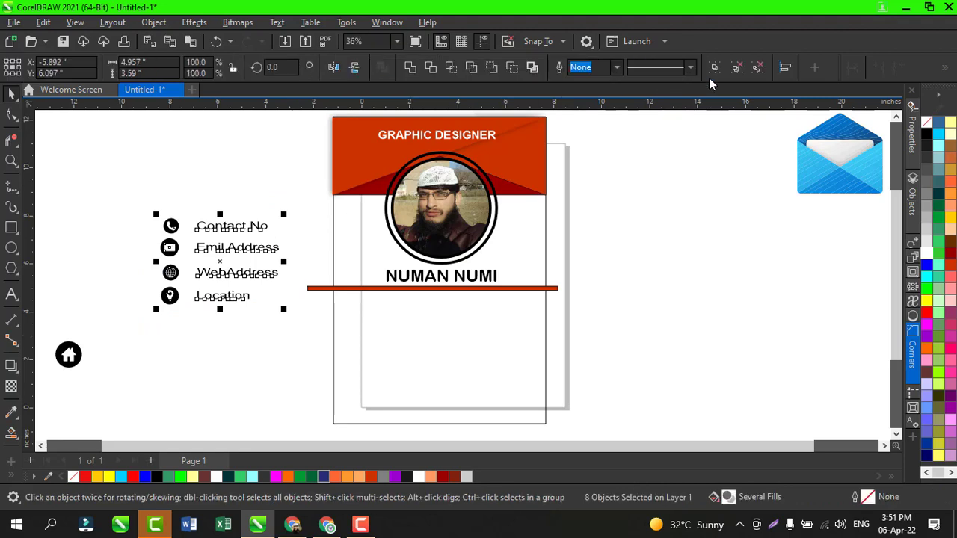
pyautogui.click(713, 68)
pyautogui.click(485, 336)
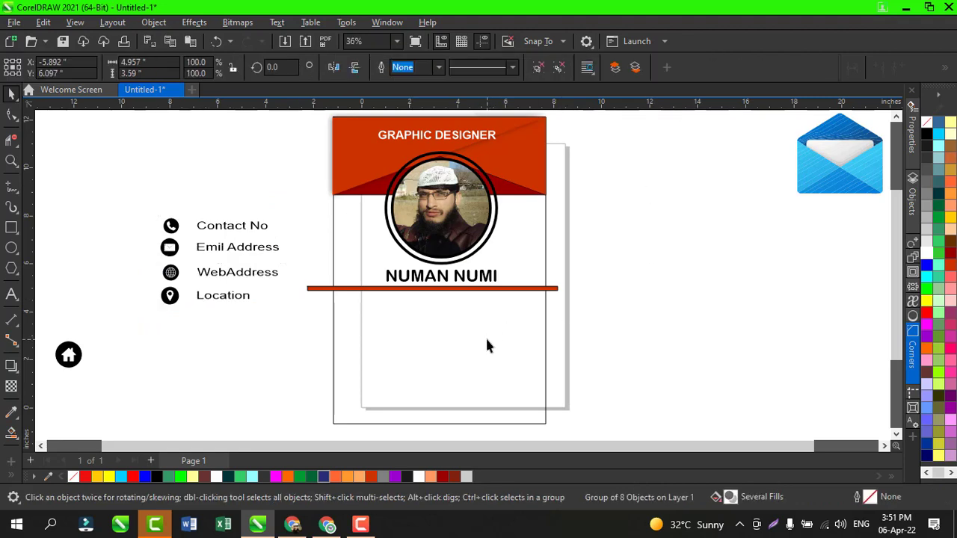
pyautogui.click(609, 310)
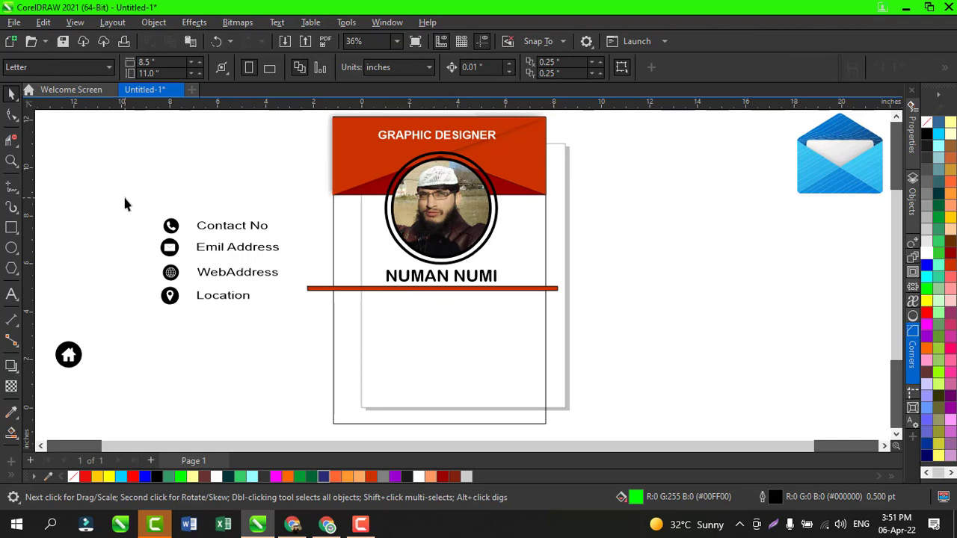
# Move the grouped contact block back onto the layout, roughly centred below the divider bar.
pyautogui.moveTo(200, 289); pyautogui.dragTo(297, 335)
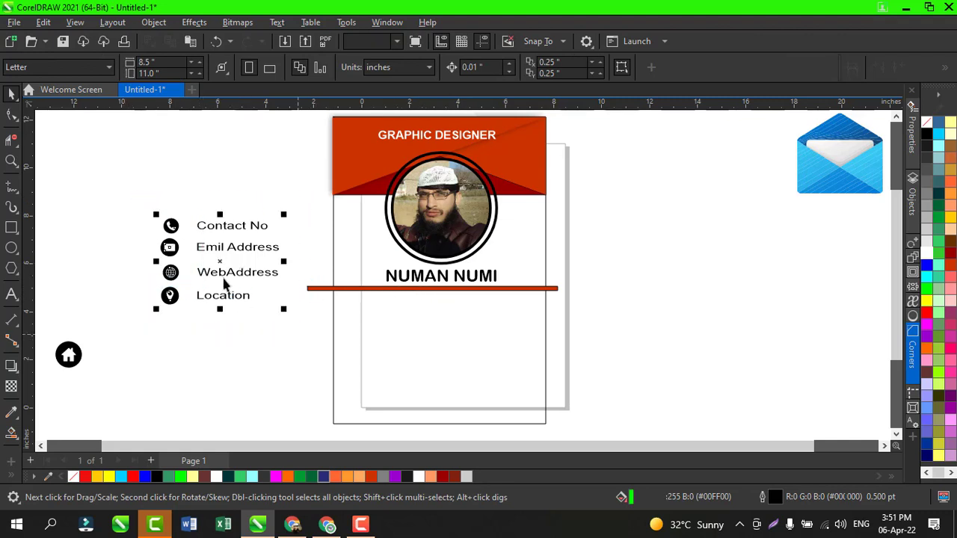
pyautogui.moveTo(218, 263); pyautogui.dragTo(441, 350)
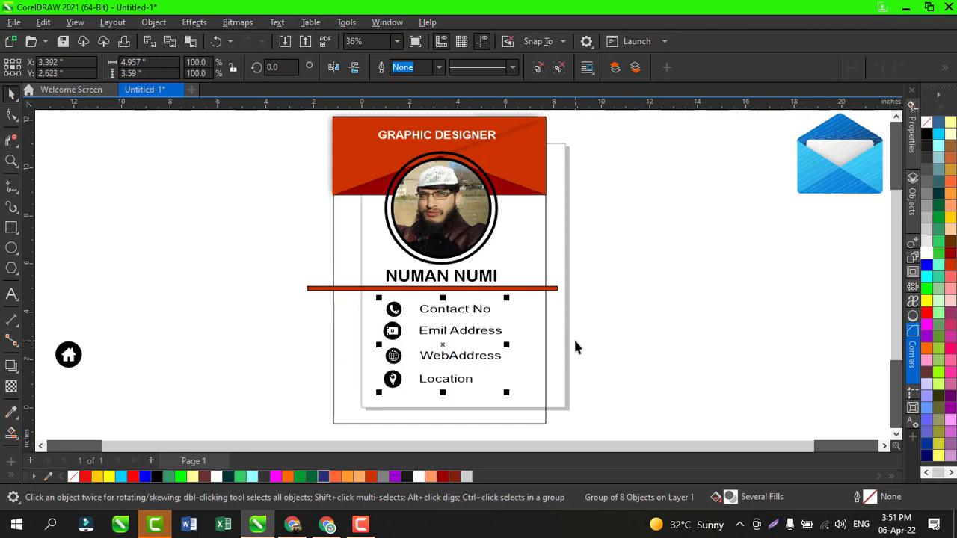
pyautogui.click(631, 345)
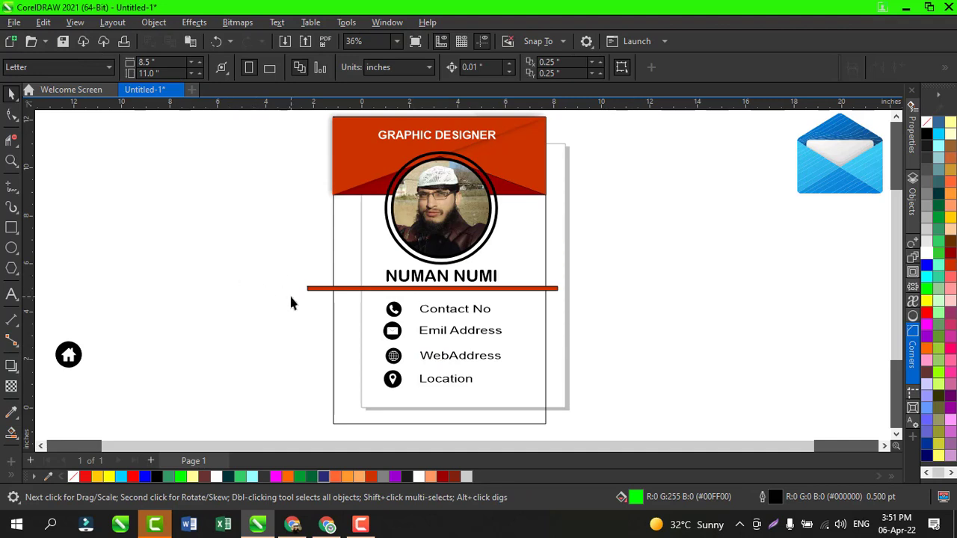
# Place a copy of the red divider bar in the empty area to the right of the page.
pyautogui.click(307, 289)
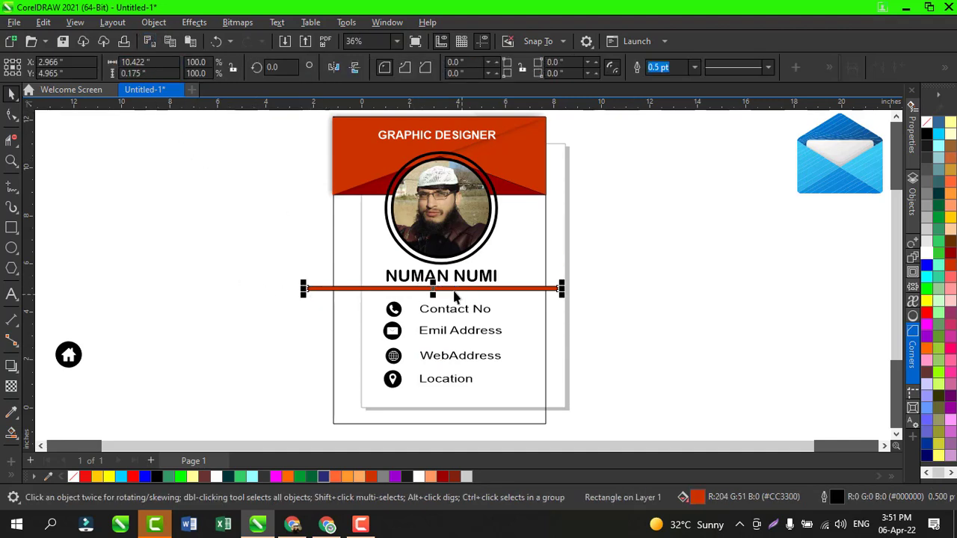
pyautogui.moveTo(433, 289); pyautogui.dragTo(695, 321)
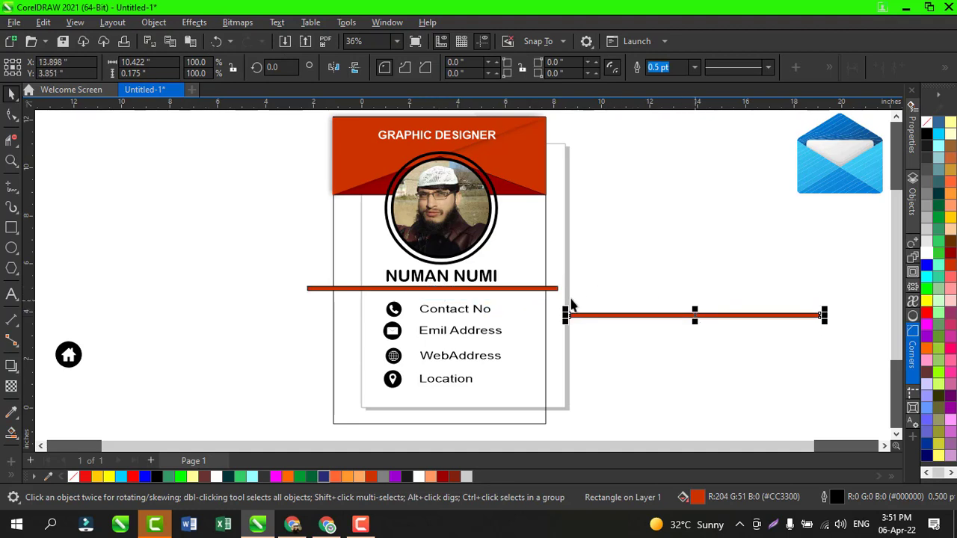
# PowerClip the red divider bar below the name inside the card's outline rectangle so its overhanging ends are trimmed.
pyautogui.click(549, 288)
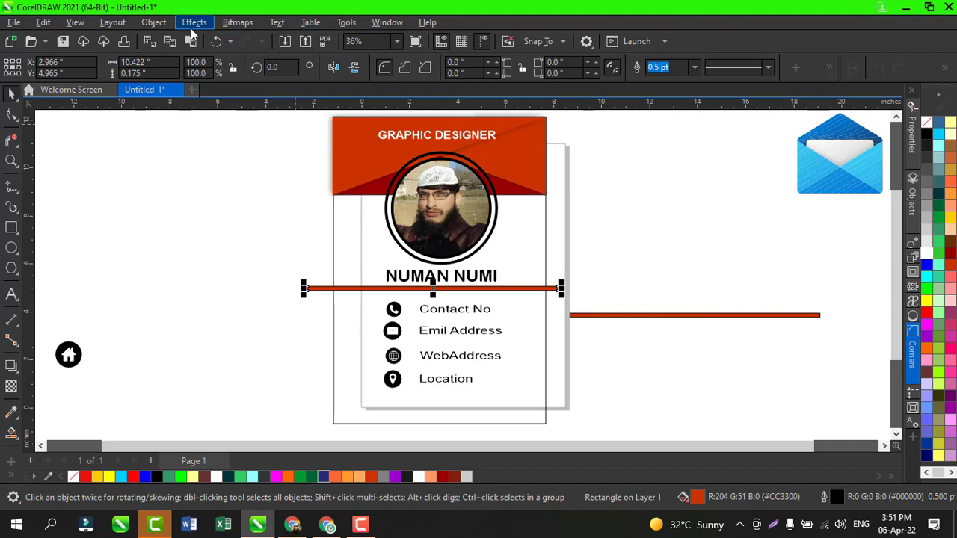
pyautogui.click(158, 22)
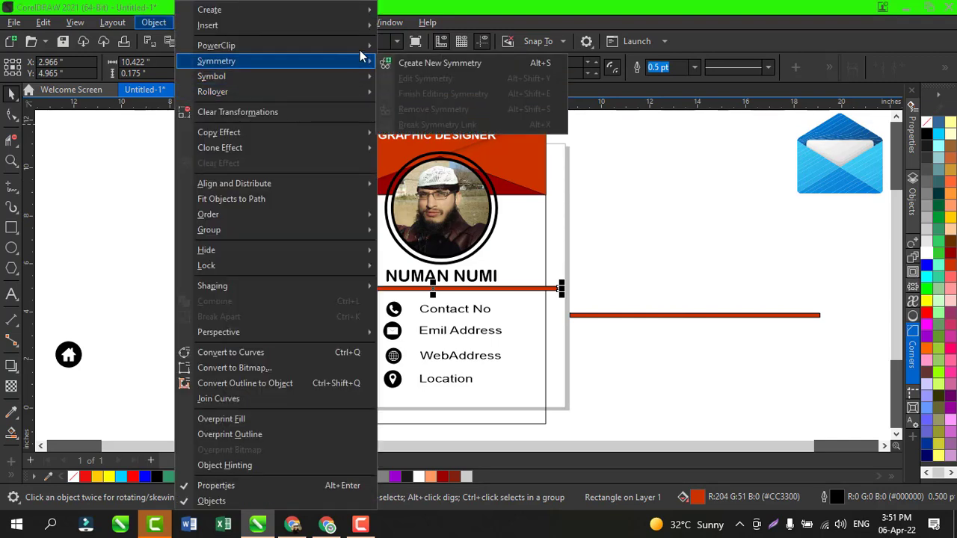
pyautogui.moveTo(364, 49)
pyautogui.click(405, 52)
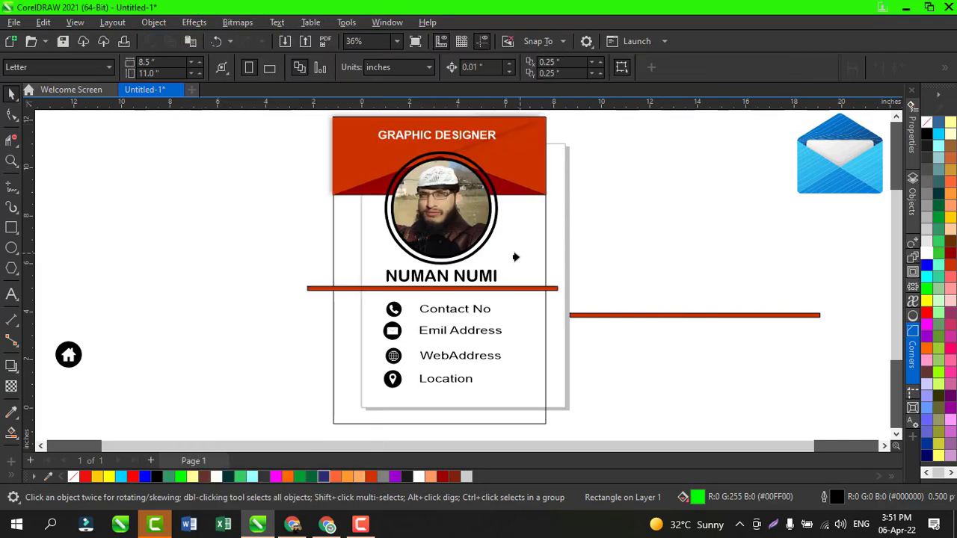
pyautogui.click(521, 274)
pyautogui.click(668, 278)
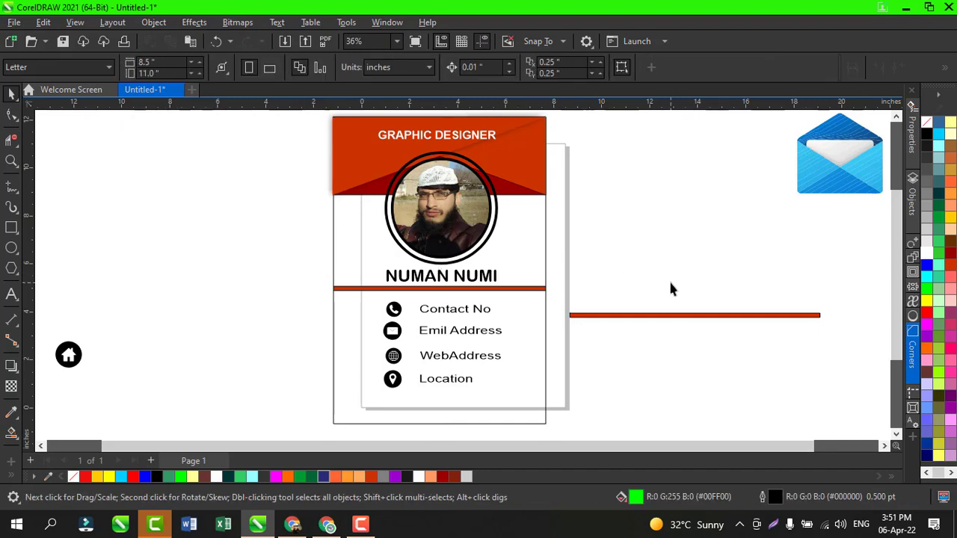
# Shorten the spare red bar beside the page to about 3.02 inches, duplicate it just below and fill the duplicate green.
pyautogui.click(688, 318)
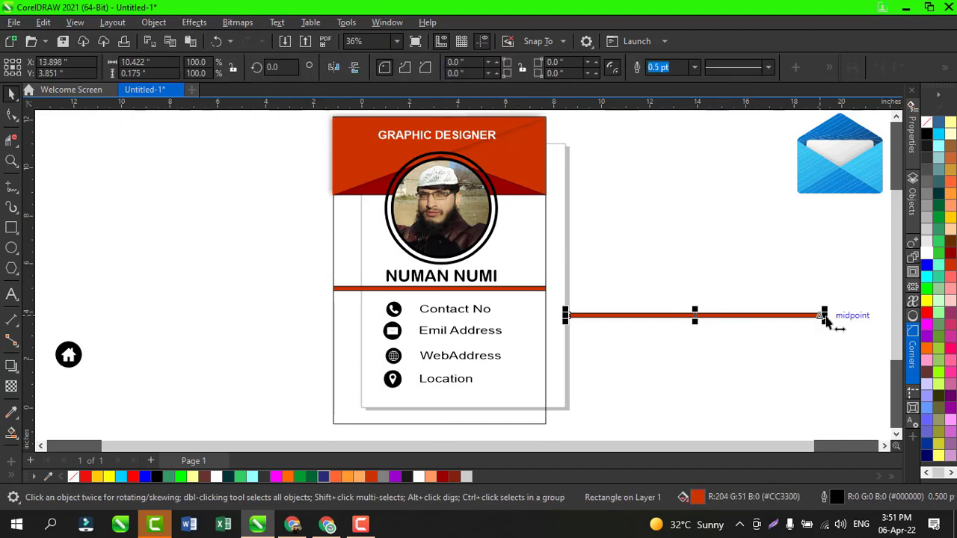
pyautogui.moveTo(823, 317); pyautogui.dragTo(607, 329)
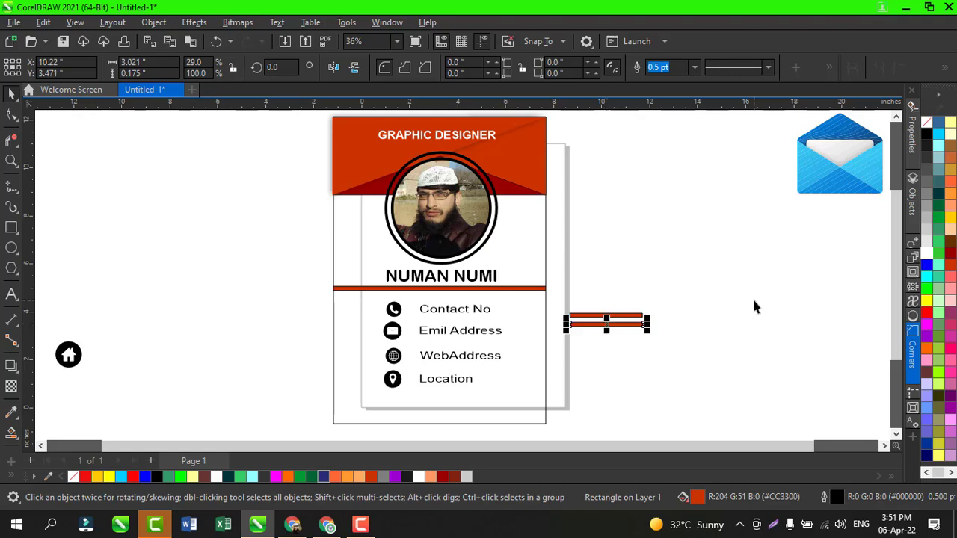
pyautogui.click(927, 287)
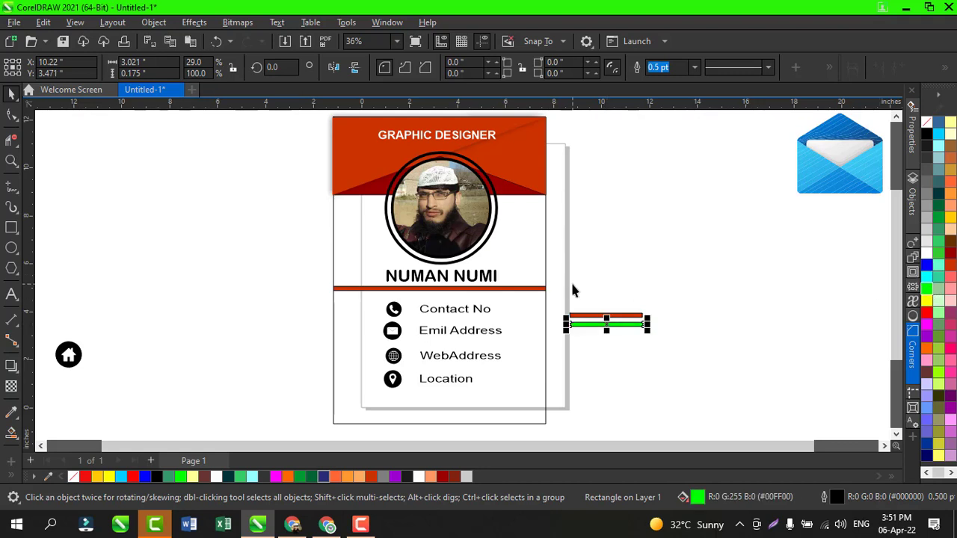
# Duplicate the red and green bar pair directly below, filling the copied red bar light cyan and the copied green bar black.
pyautogui.moveTo(563, 290); pyautogui.dragTo(579, 338)
pyautogui.moveTo(659, 357); pyautogui.dragTo(661, 356)
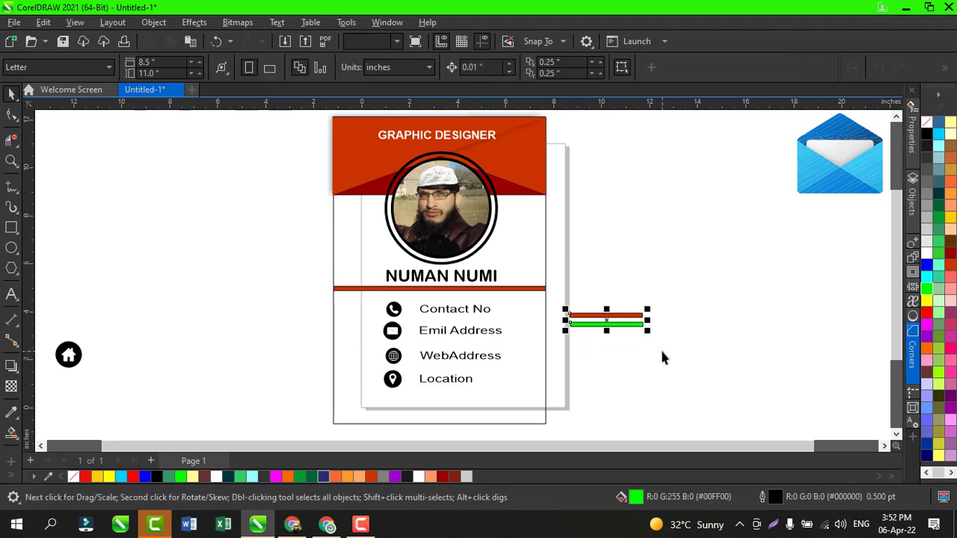
pyautogui.moveTo(606, 322); pyautogui.dragTo(607, 345)
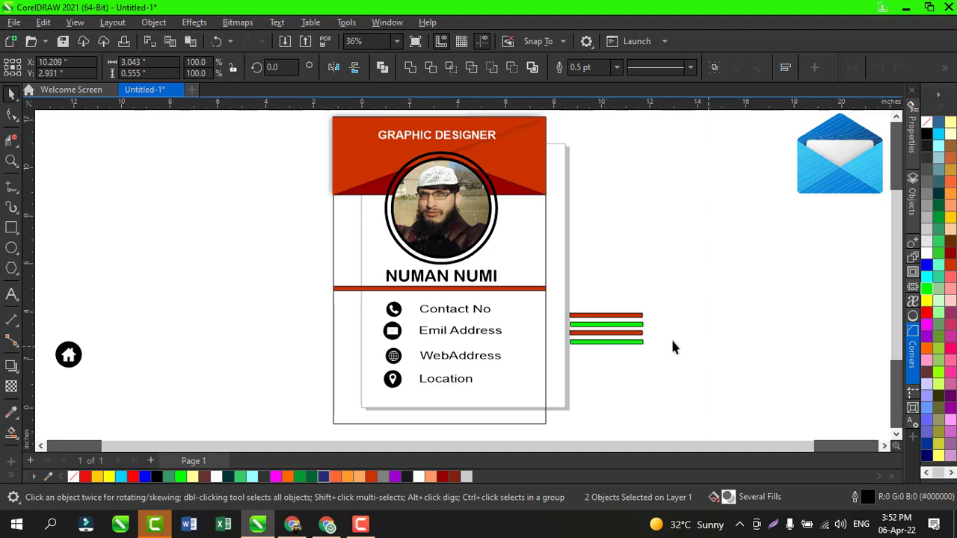
pyautogui.click(623, 333)
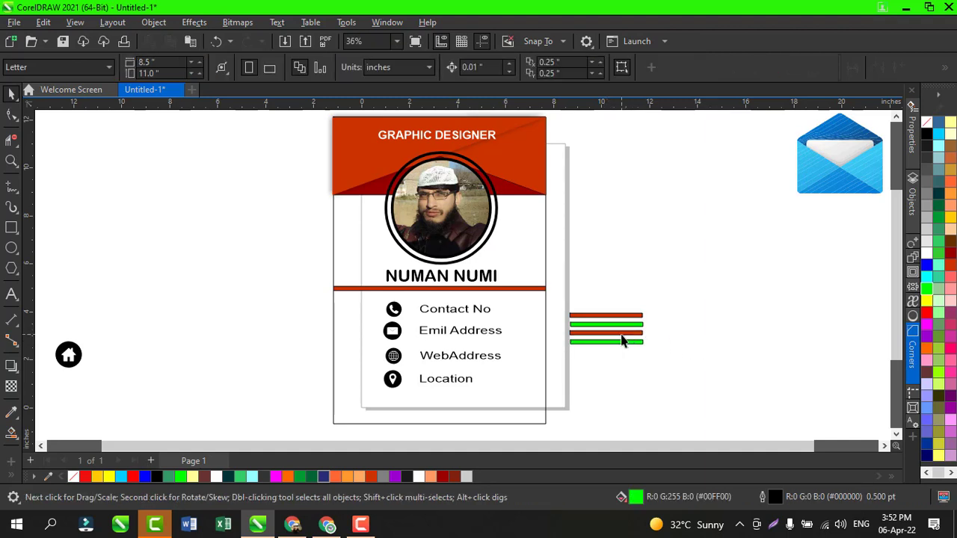
pyautogui.click(938, 145)
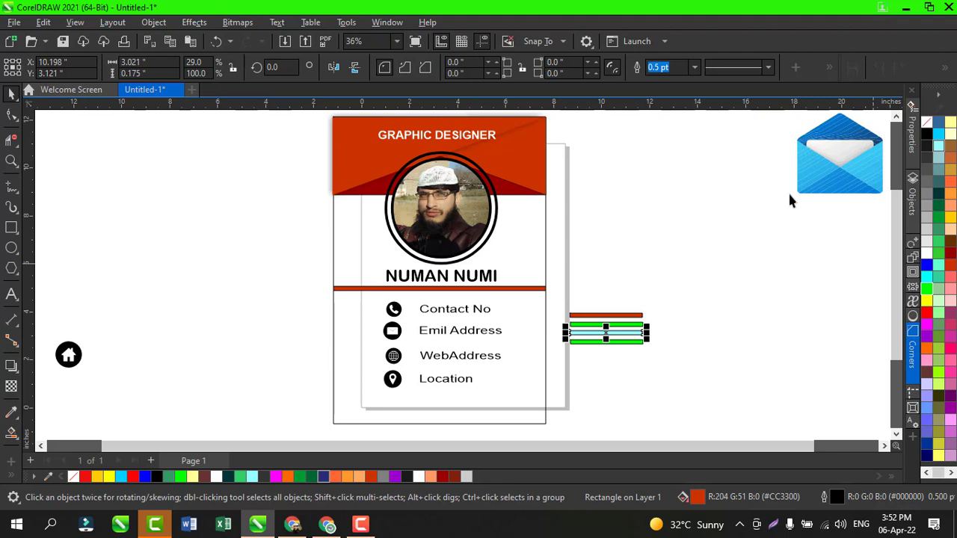
pyautogui.click(620, 342)
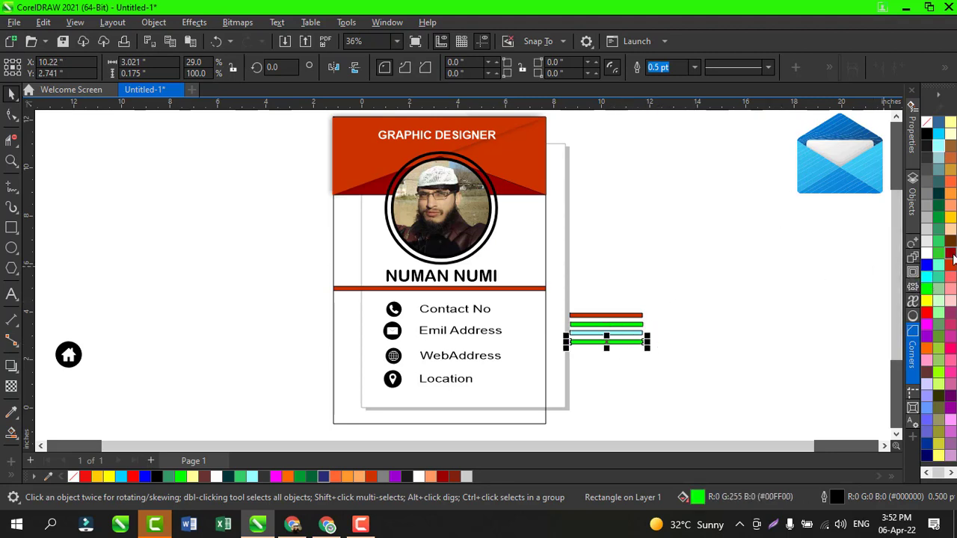
pyautogui.click(926, 134)
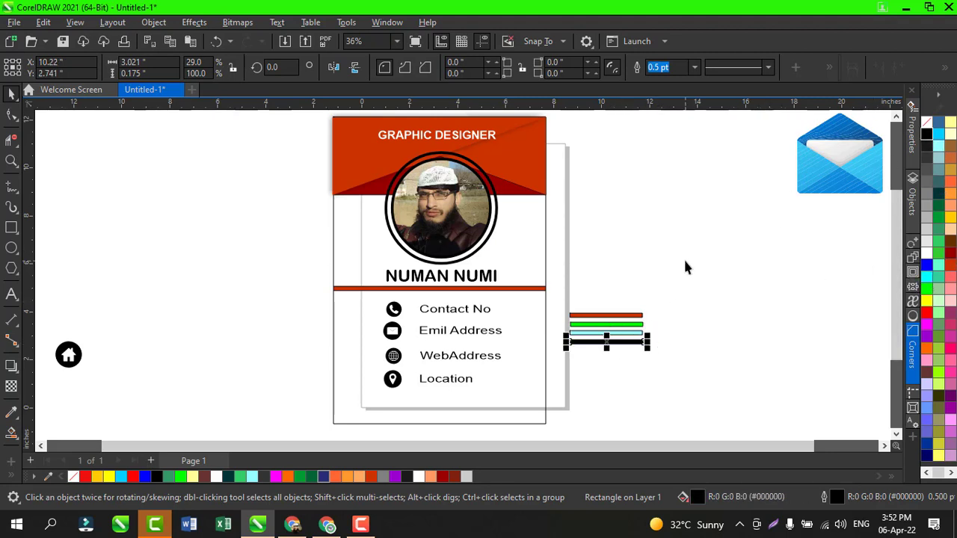
# Move the stack of four coloured bars into the lower-right corner of the card.
pyautogui.click(658, 263)
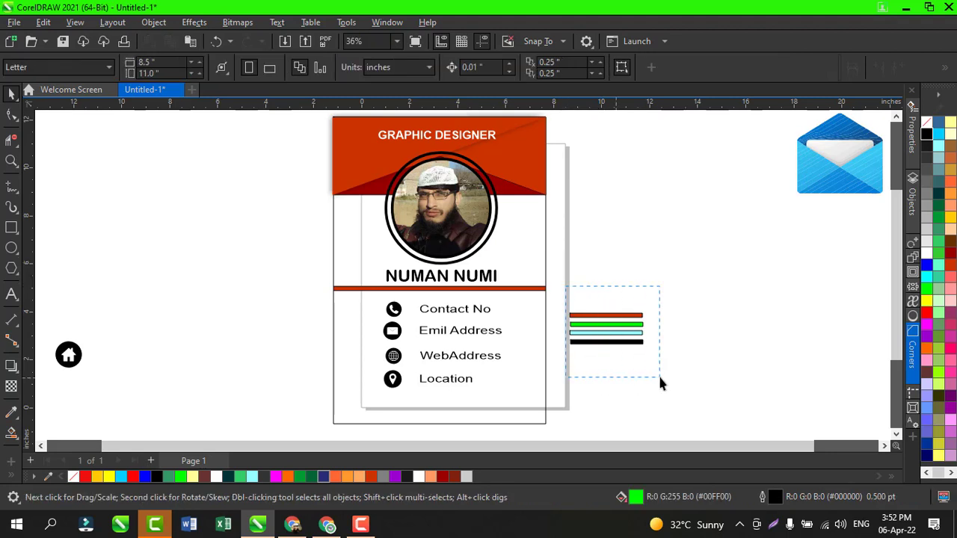
pyautogui.moveTo(660, 377); pyautogui.dragTo(661, 377)
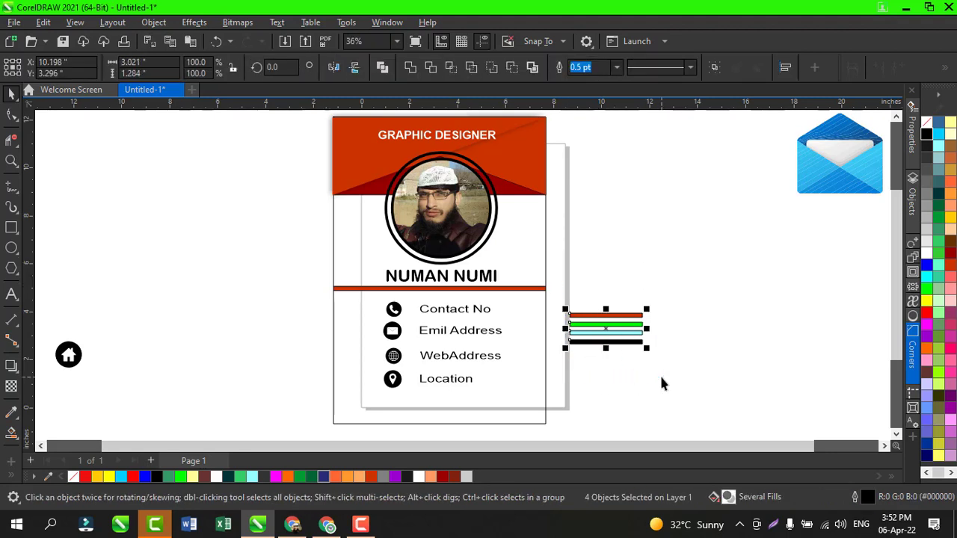
pyautogui.click(662, 379)
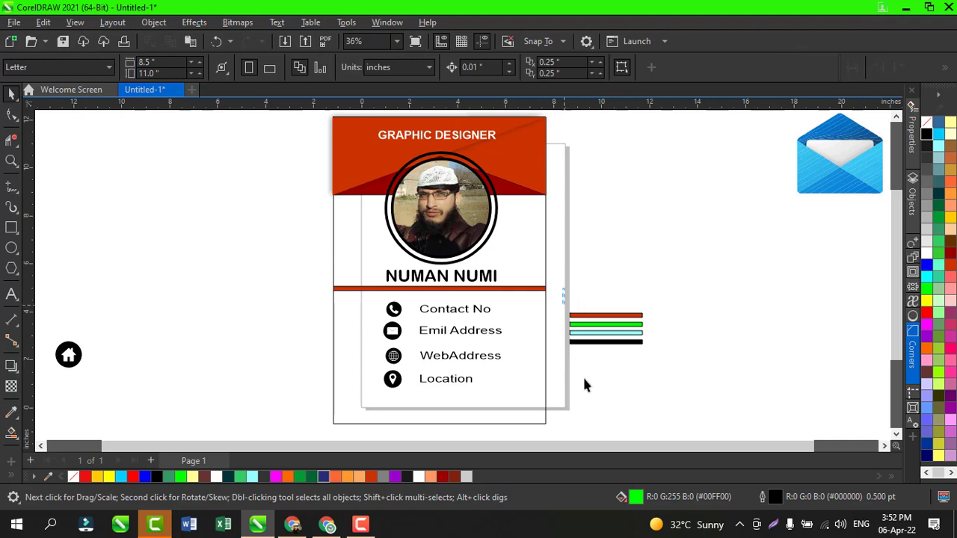
pyautogui.moveTo(662, 394); pyautogui.dragTo(665, 397)
pyautogui.moveTo(610, 333); pyautogui.dragTo(508, 406)
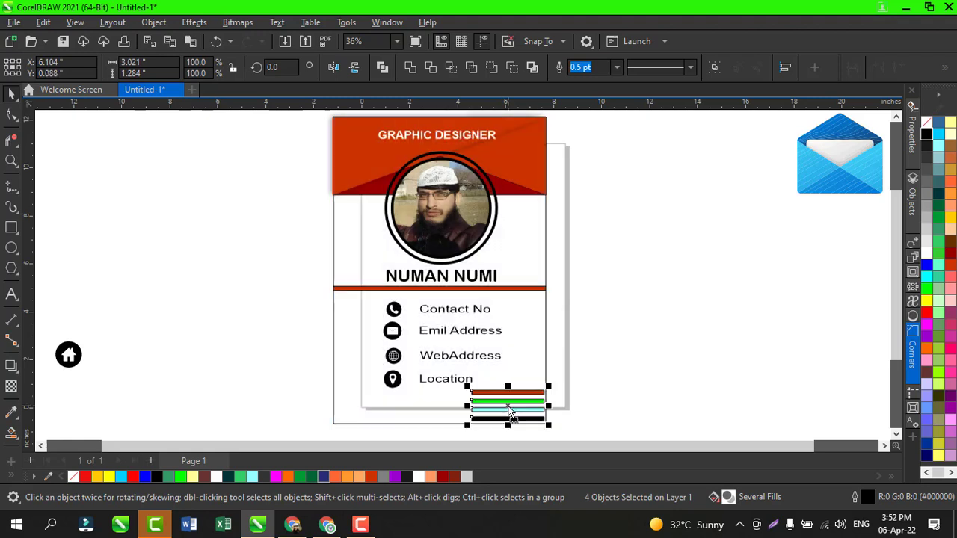
# Move the red and green bars to the card's lower-left corner, level with the cyan and black bars.
pyautogui.click(565, 414)
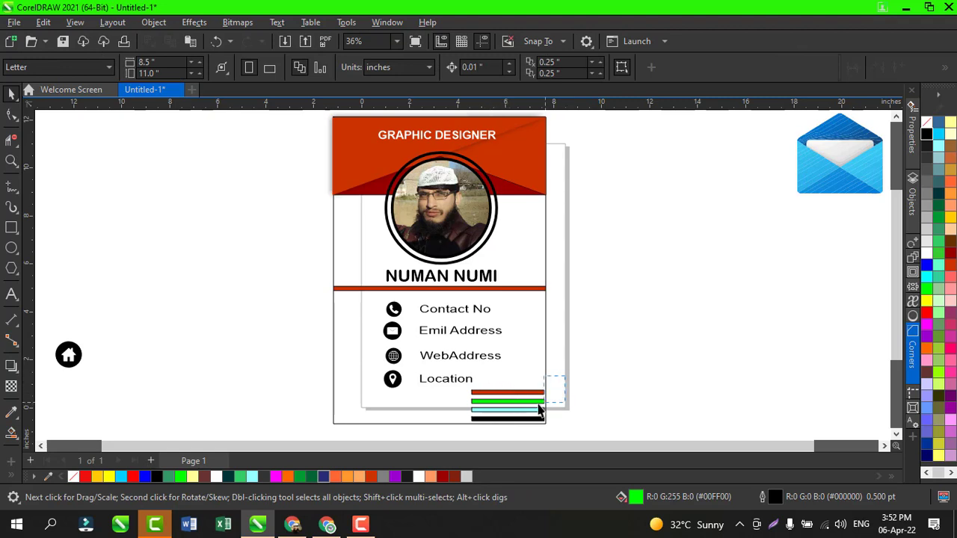
pyautogui.moveTo(538, 409); pyautogui.dragTo(372, 420)
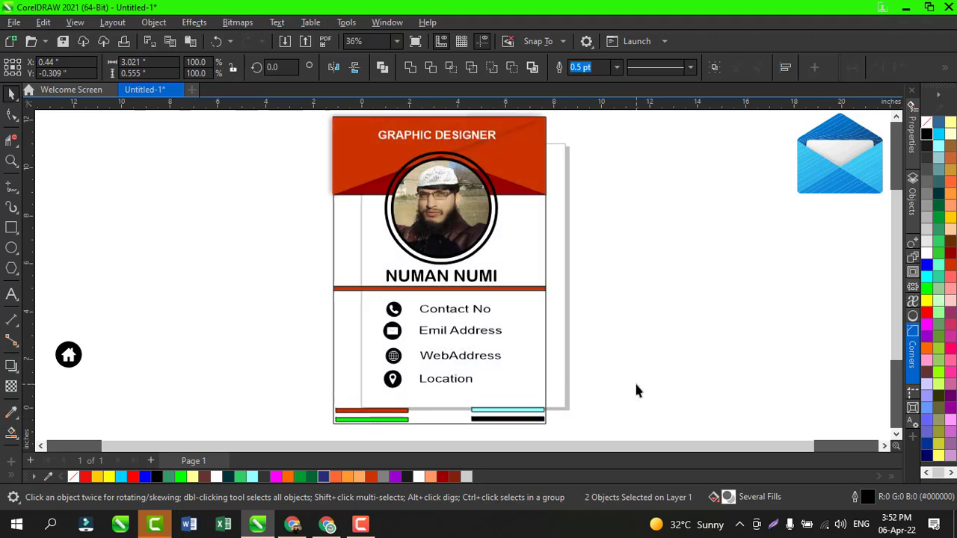
pyautogui.click(634, 380)
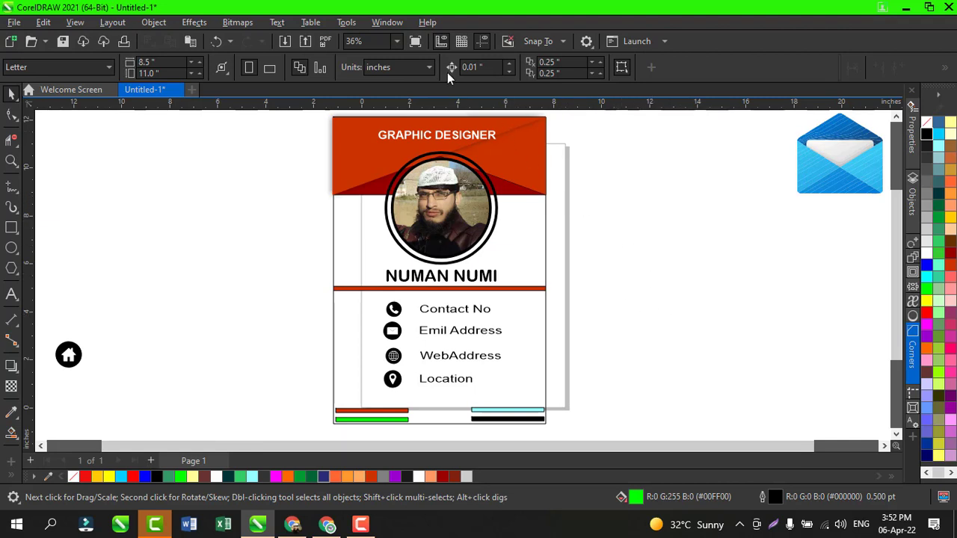
# Group all card objects, excluding the home icon and the blue envelope picture, and centre the group on the page.
pyautogui.hotkey('ctrl', 'a')
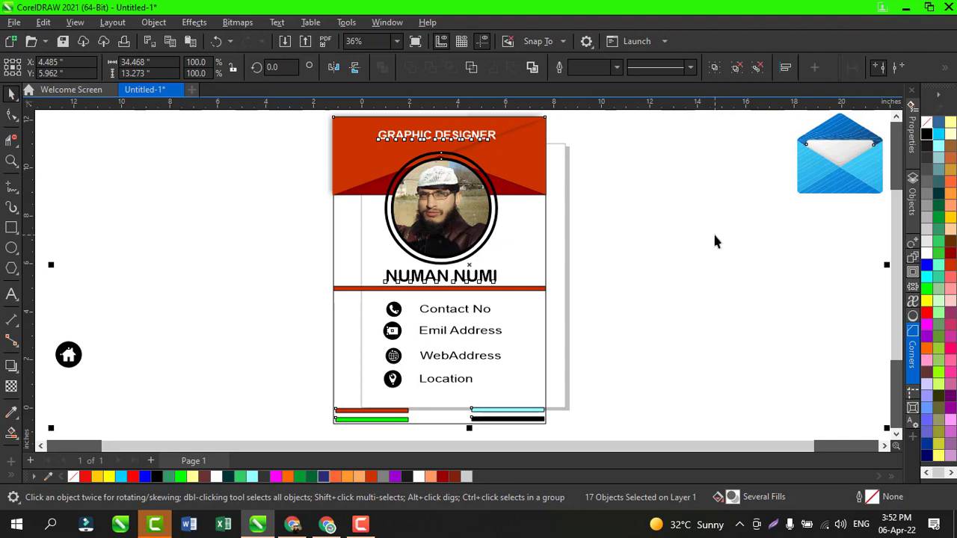
pyautogui.click(714, 240)
pyautogui.hotkey('ctrl', 'a')
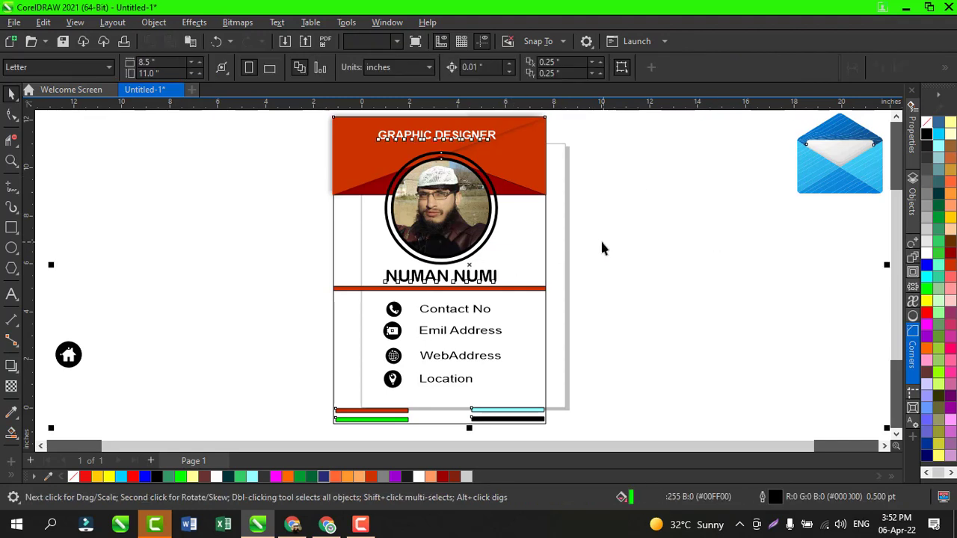
pyautogui.keyDown('shift'); pyautogui.click(69, 353); pyautogui.keyUp('shift')
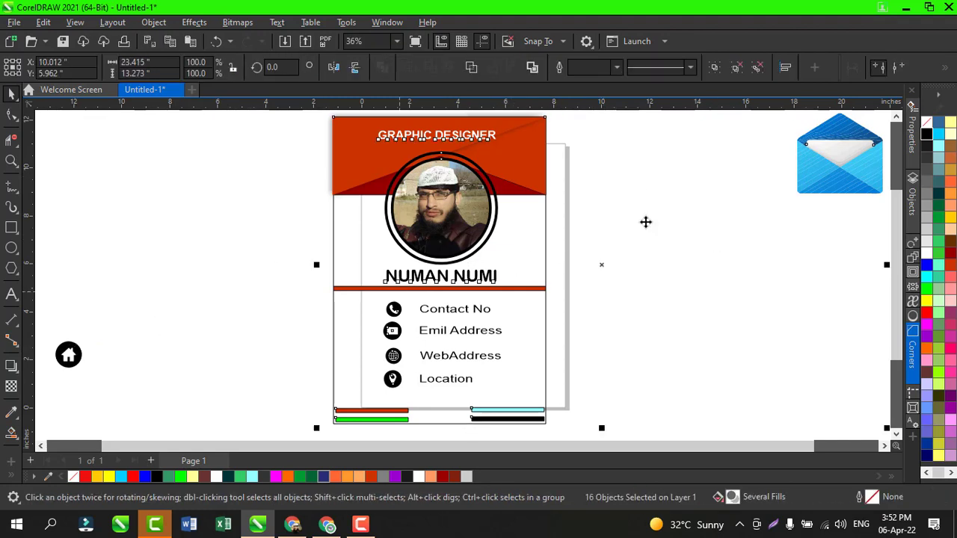
pyautogui.keyDown('shift'); pyautogui.click(846, 154); pyautogui.keyUp('shift')
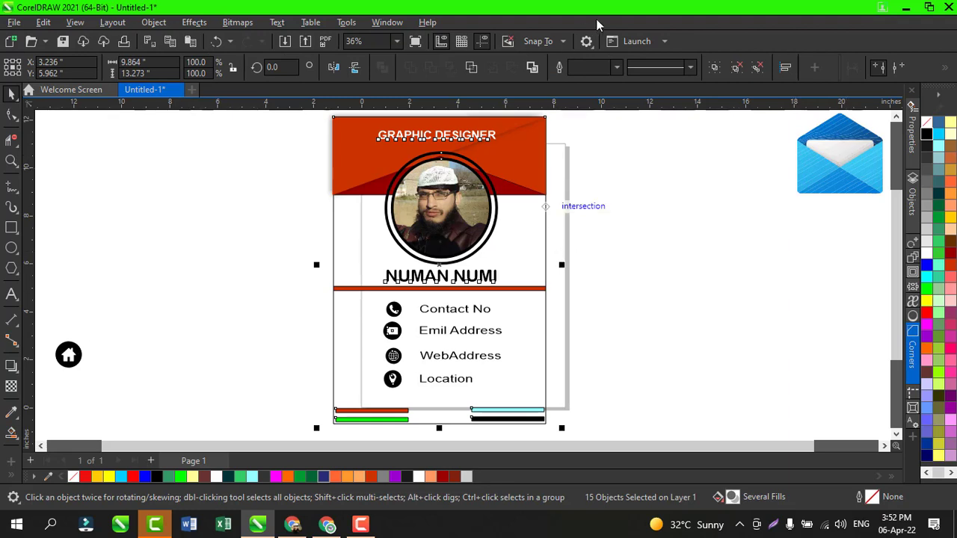
pyautogui.click(715, 66)
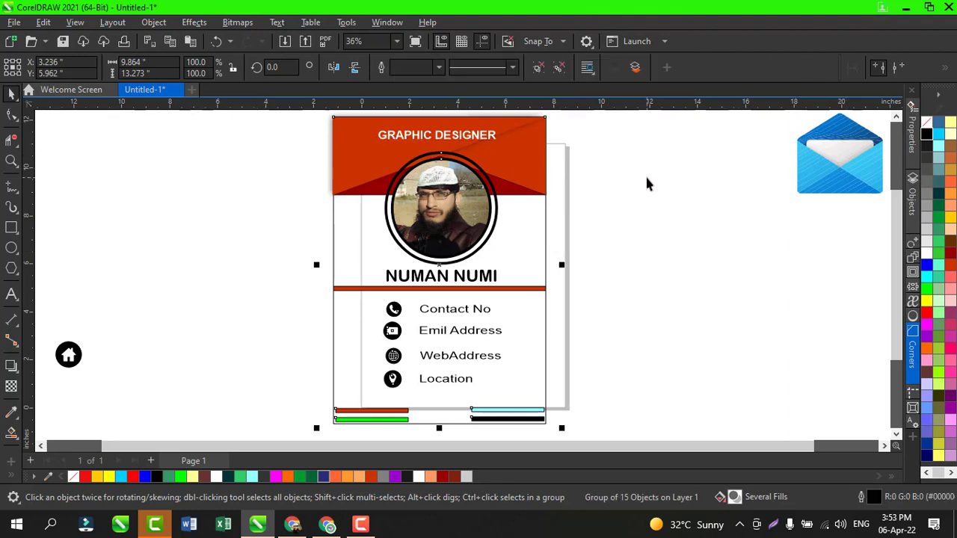
pyautogui.press('p')
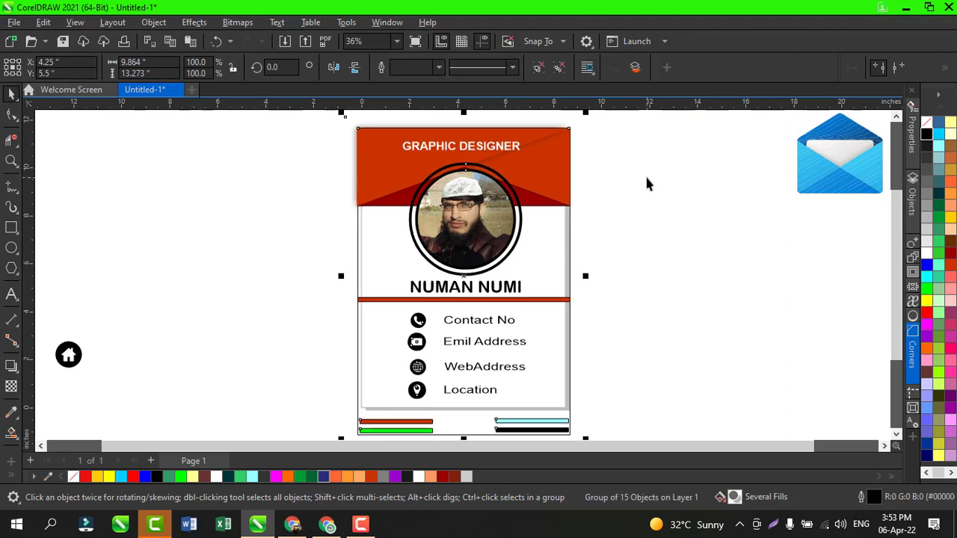
# Preview the finished card in full screen, return to the drawing and deselect the group.
pyautogui.click(423, 44)
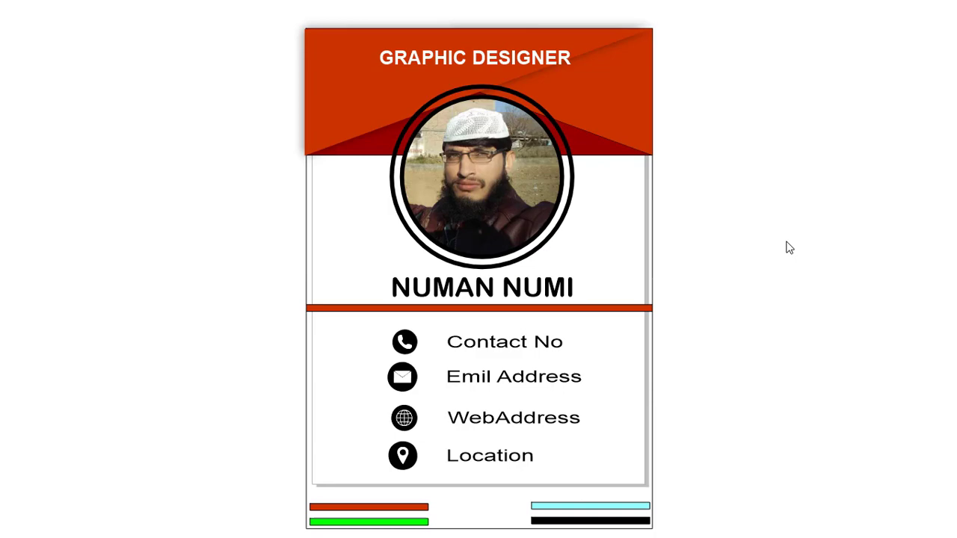
pyautogui.click(788, 248)
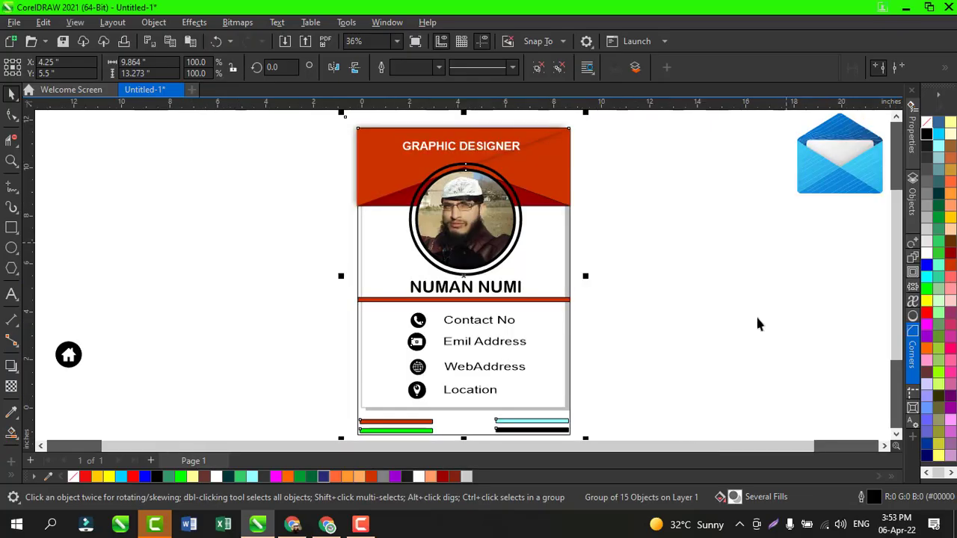
pyautogui.click(599, 341)
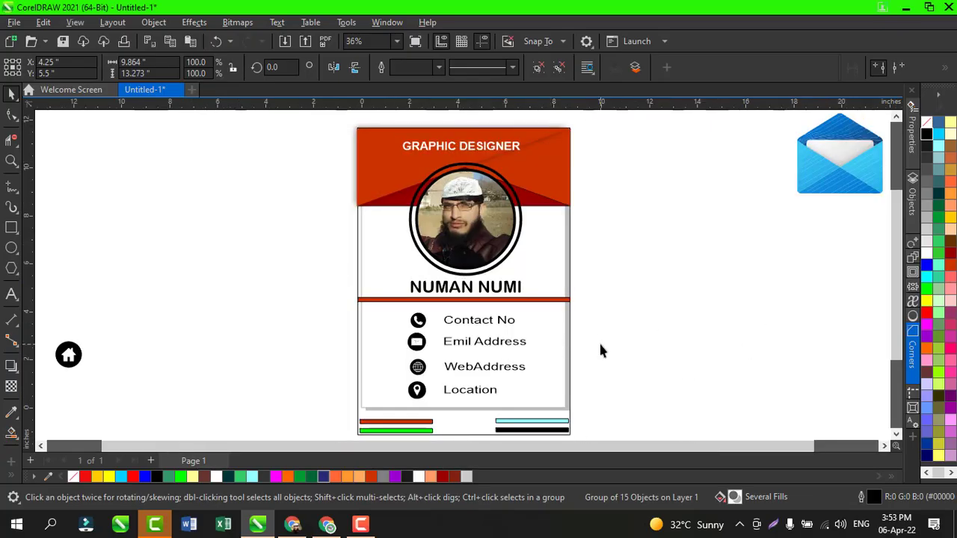